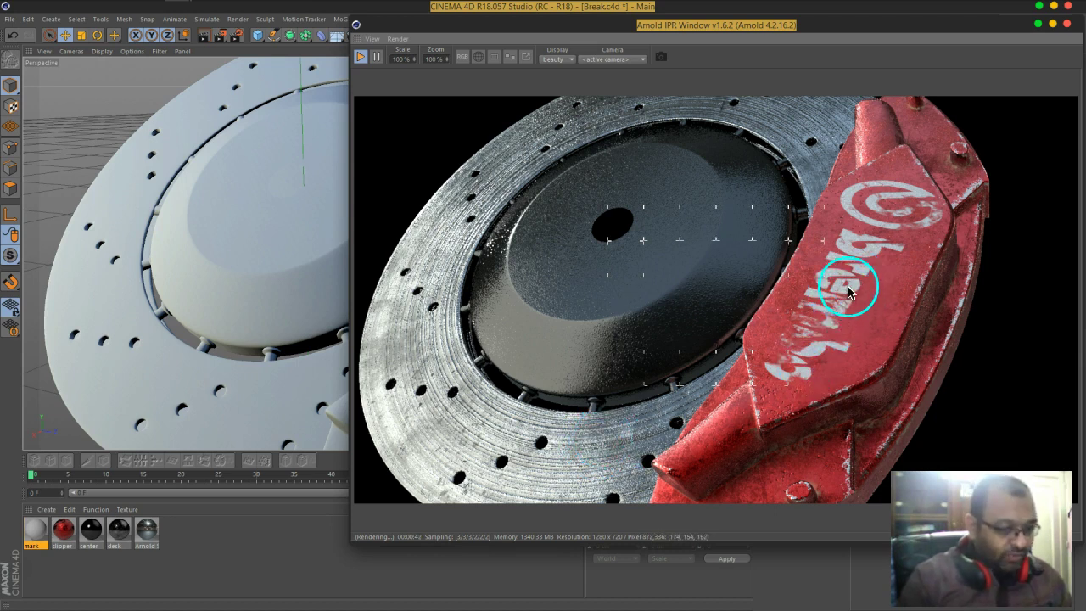
# - Open the shader network of the mark material and add an alSurface shader connected to Arnold Beauty
pyautogui.doubleClick(38, 526)
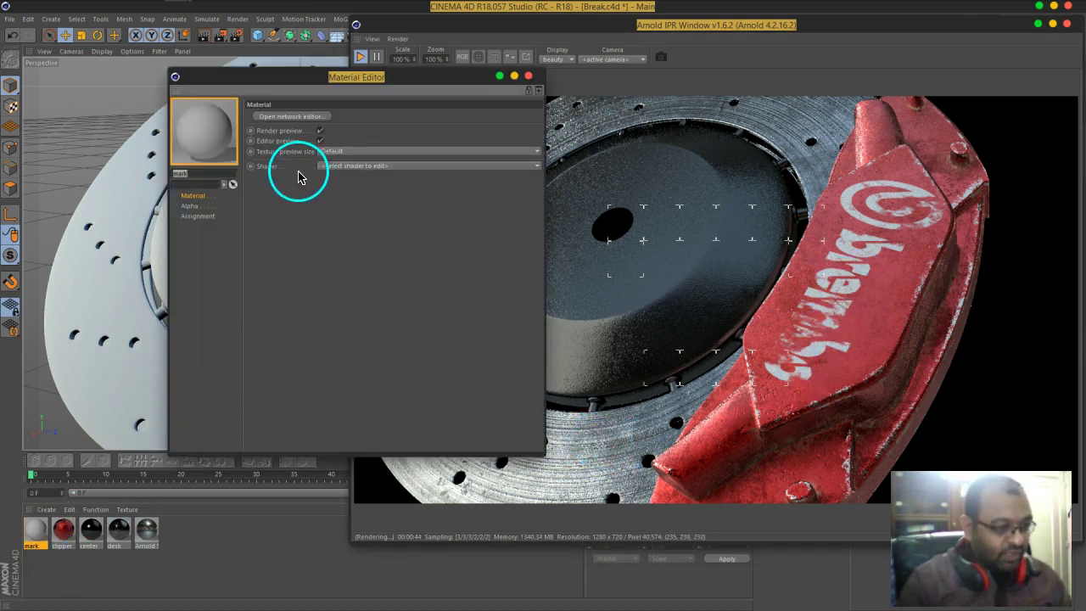
pyautogui.click(297, 121)
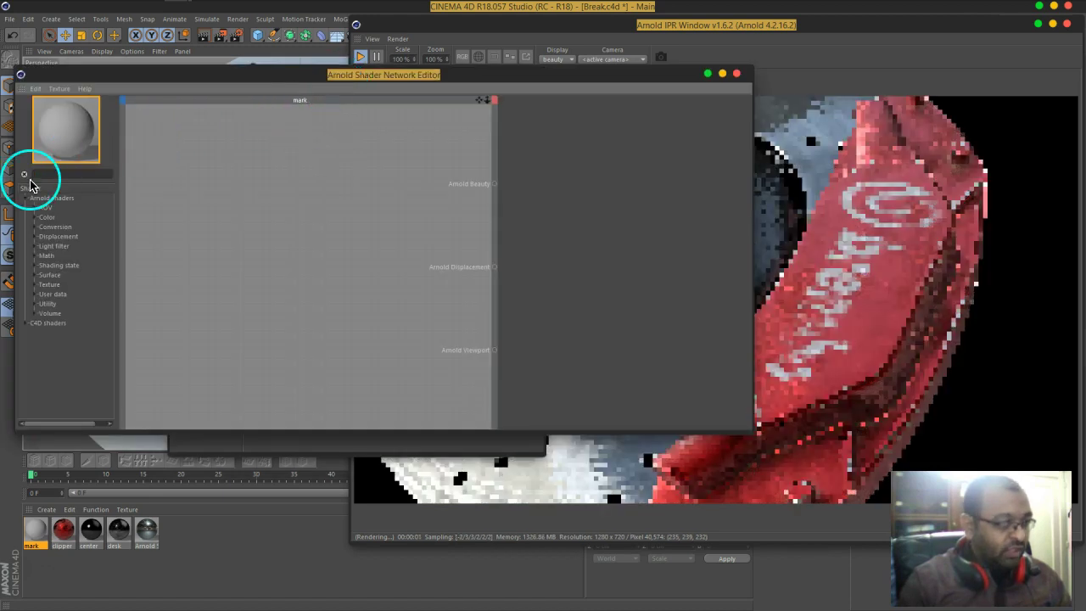
pyautogui.write('als')
pyautogui.click(49, 256)
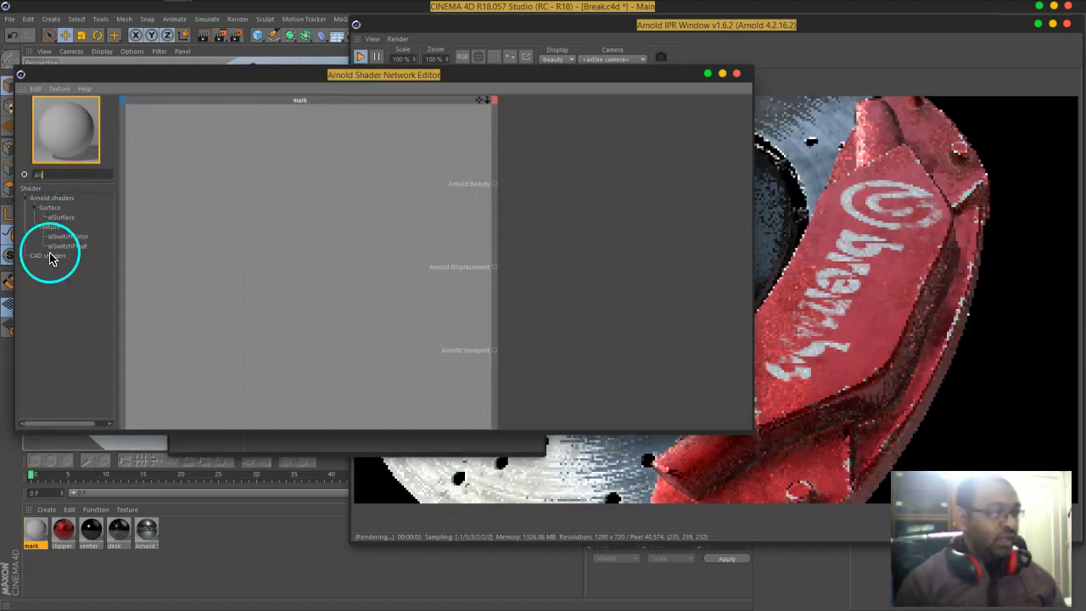
pyautogui.moveTo(355, 201); pyautogui.dragTo(346, 194)
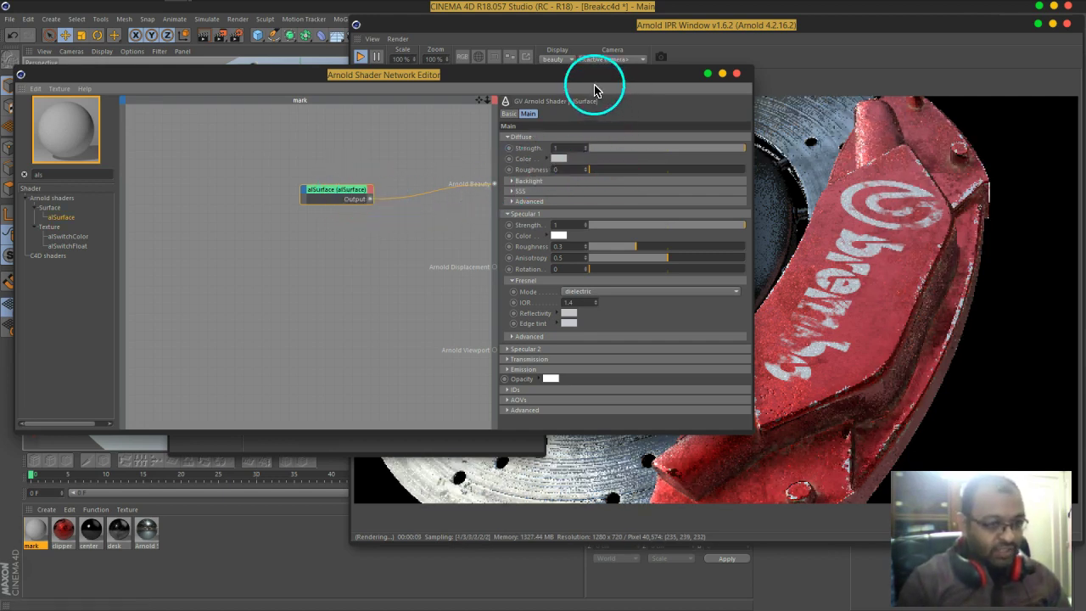
# - Try a fully saturated green as the alSurface shader's diffuse color
pyautogui.click(558, 160)
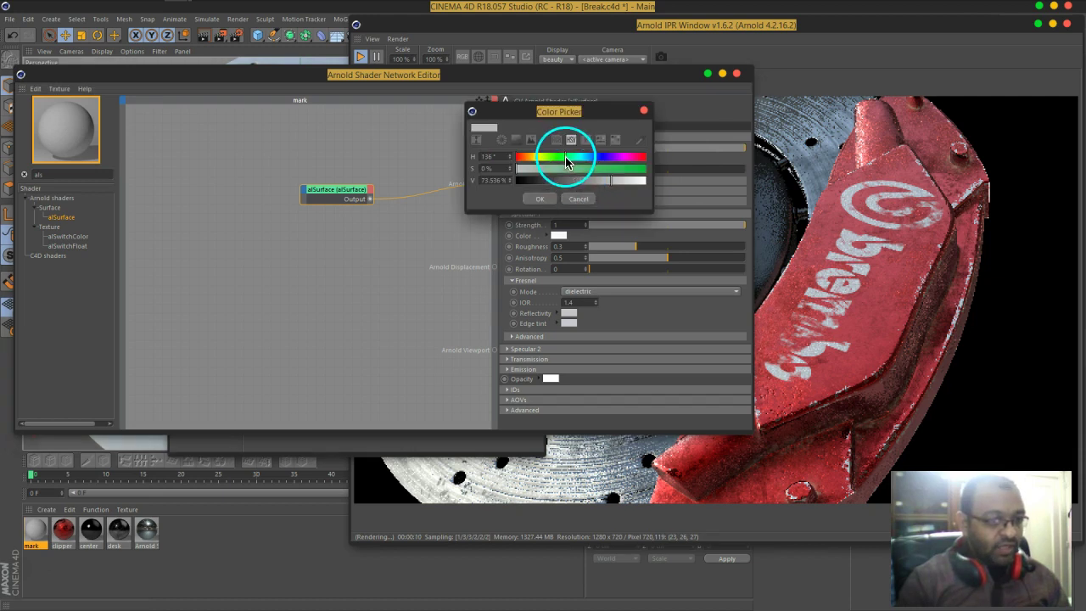
pyautogui.click(613, 169)
pyautogui.click(540, 198)
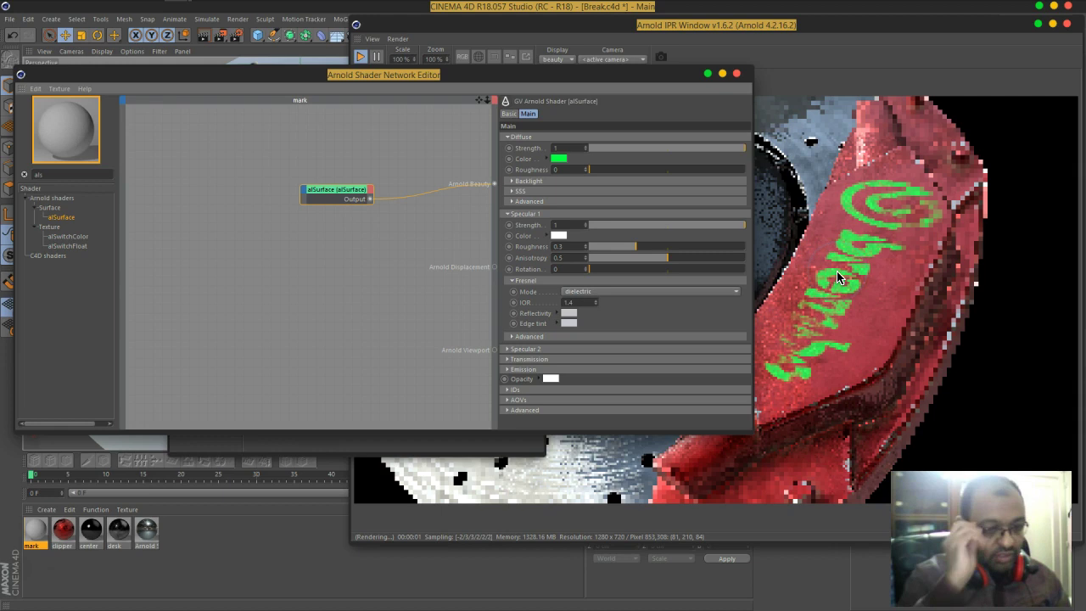
pyautogui.click(857, 252)
# - Set the alSurface shader's diffuse color to white
pyautogui.click(559, 160)
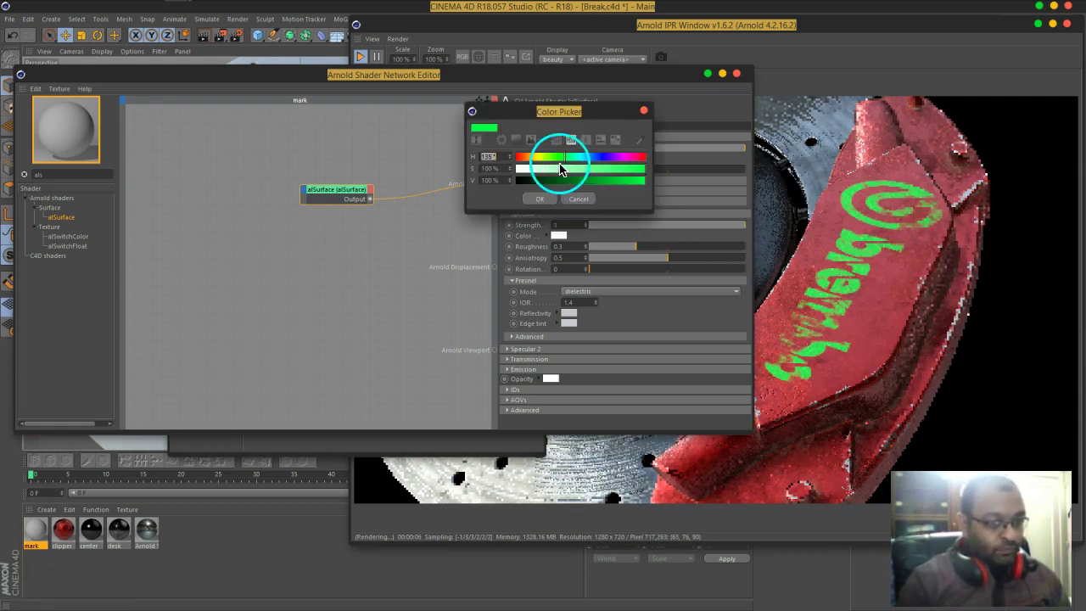
pyautogui.click(582, 198)
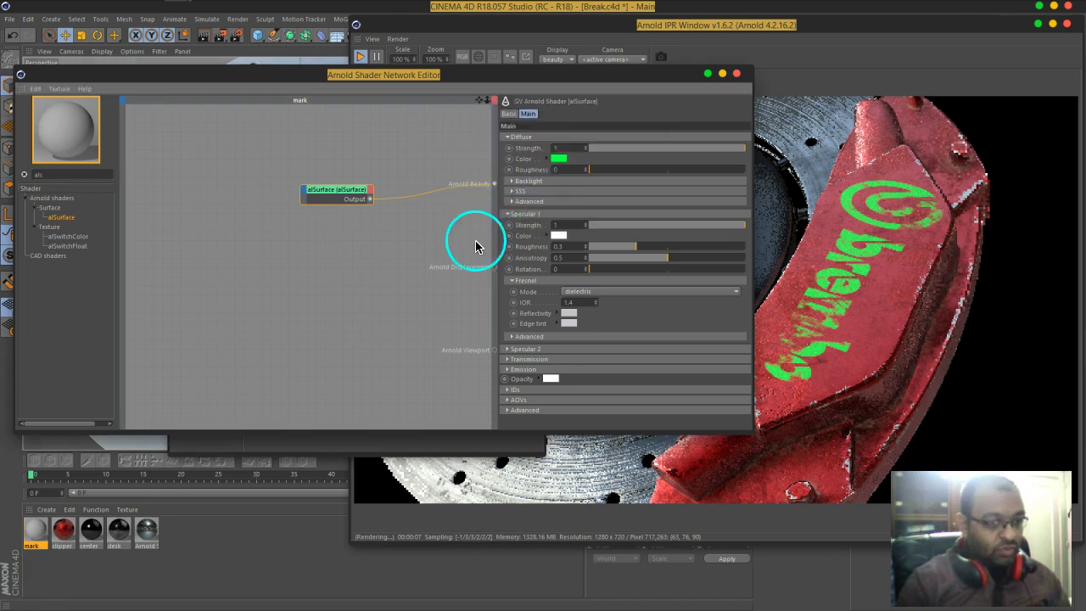
pyautogui.click(441, 284)
# - Find the flat surface shader and add it to the mark network beside the alSurface node
pyautogui.click(99, 263)
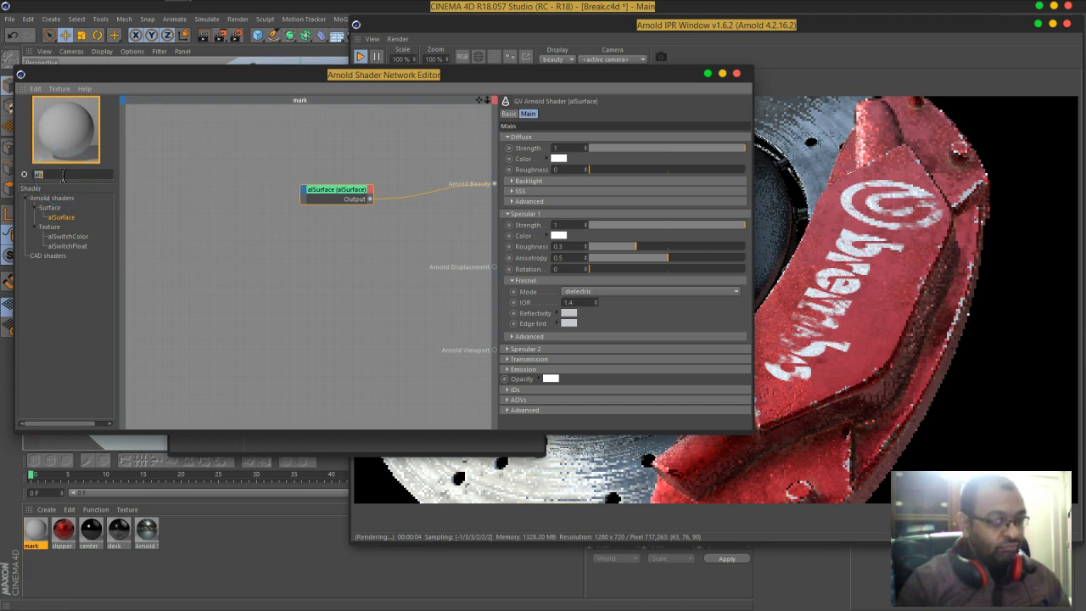
pyautogui.write('fla')
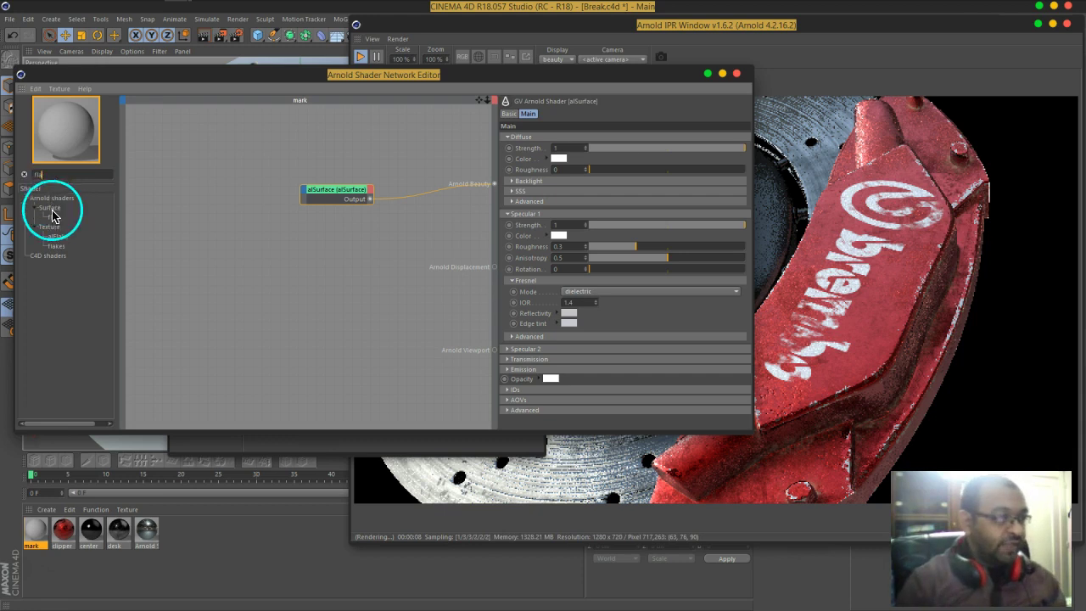
pyautogui.moveTo(126, 238); pyautogui.dragTo(251, 195)
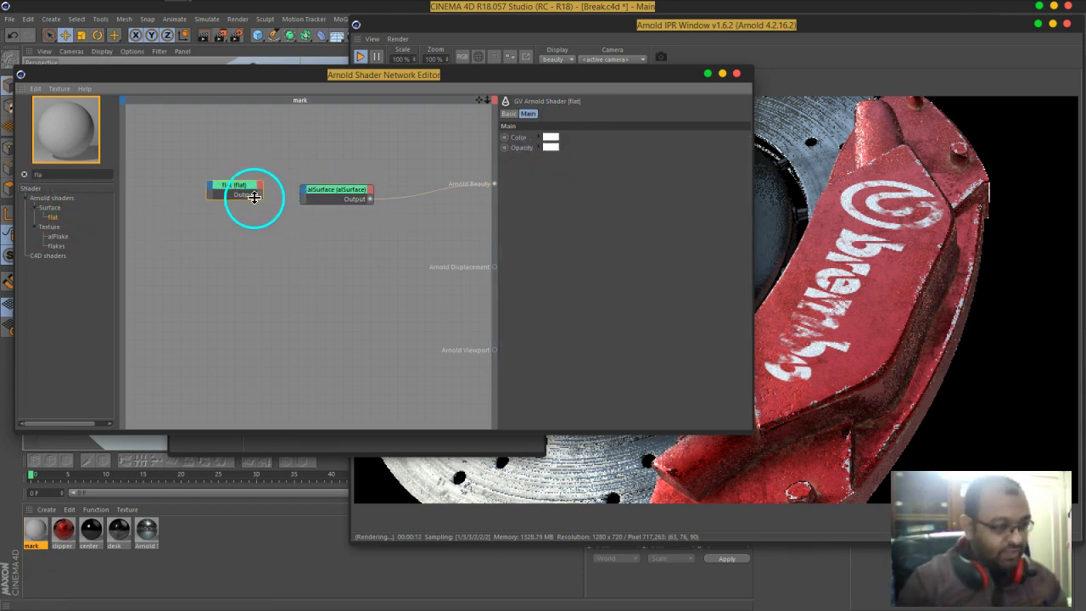
# - Add a layer_color texture node and connect the flat shader's output to its Layer 1 input
pyautogui.write('lay')
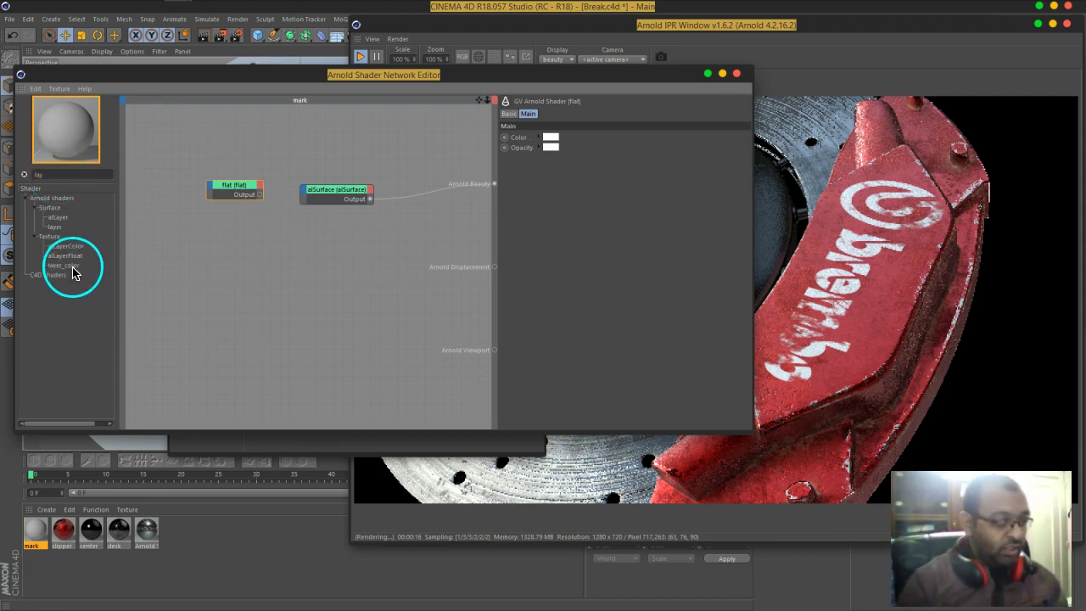
pyautogui.moveTo(236, 194); pyautogui.dragTo(257, 214)
pyautogui.scroll(-3, 289, 235)
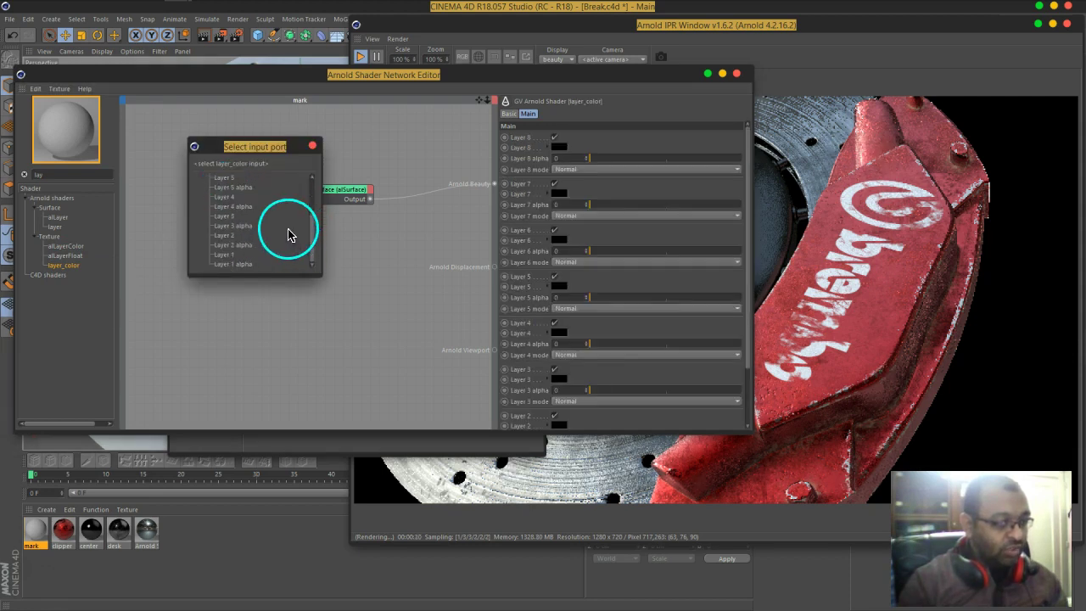
pyautogui.click(237, 261)
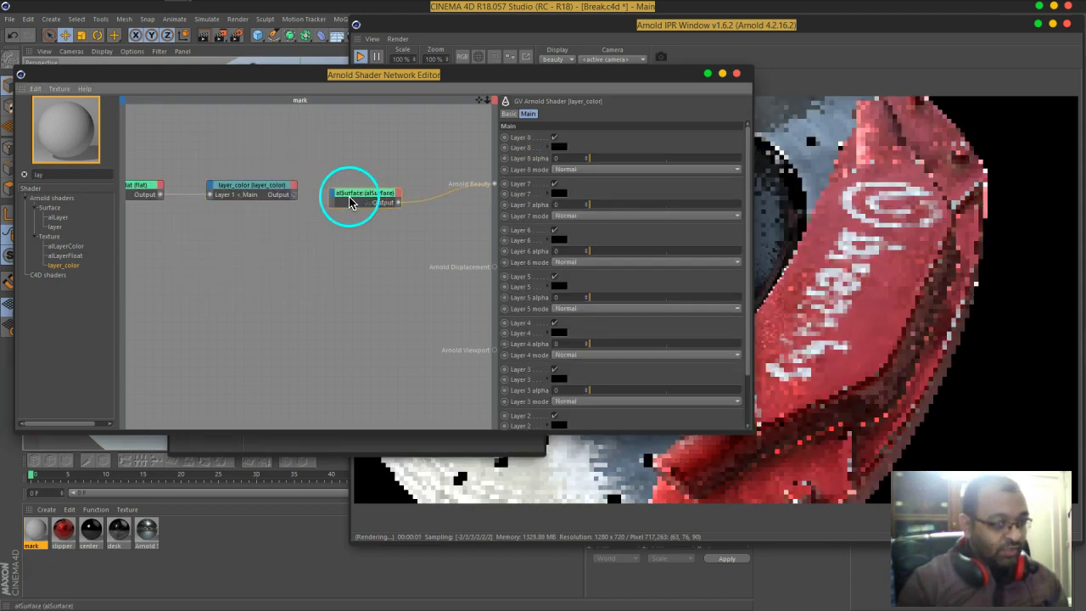
# - Spread the nodes out in a row and connect the layer_color output to the alSurface diffuse color
pyautogui.moveTo(337, 196); pyautogui.dragTo(399, 196)
pyautogui.moveTo(235, 162); pyautogui.dragTo(190, 183)
pyautogui.click(315, 222)
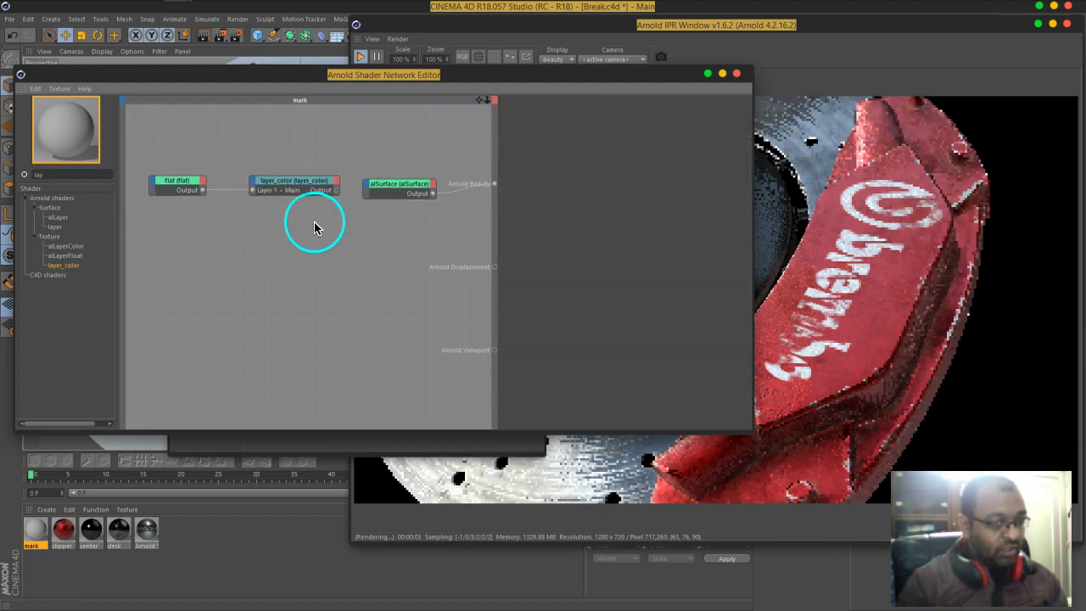
pyautogui.click(367, 190)
pyautogui.moveTo(418, 194)
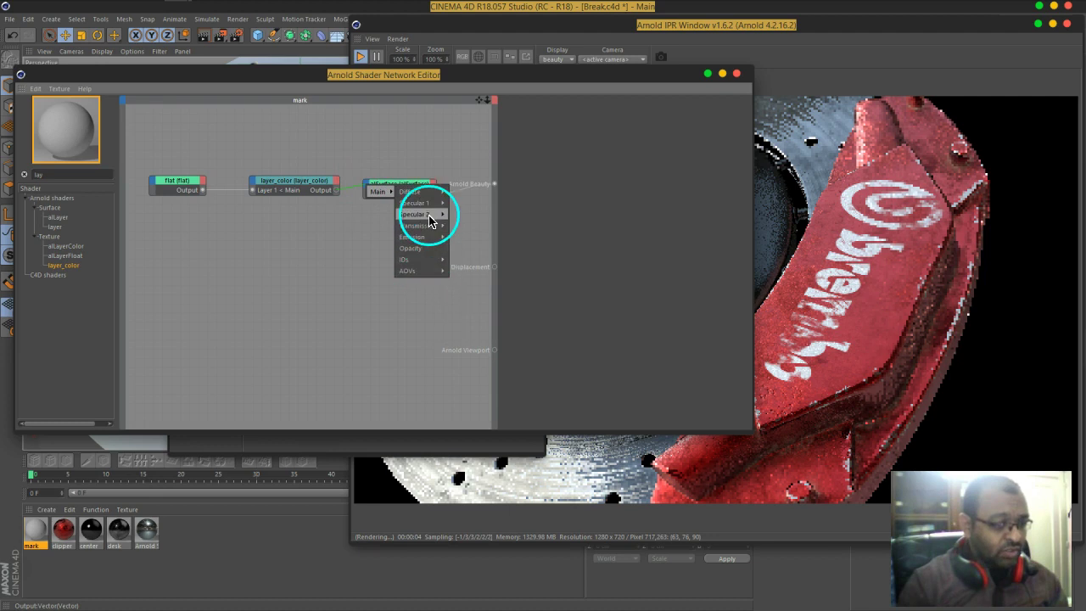
pyautogui.click(459, 206)
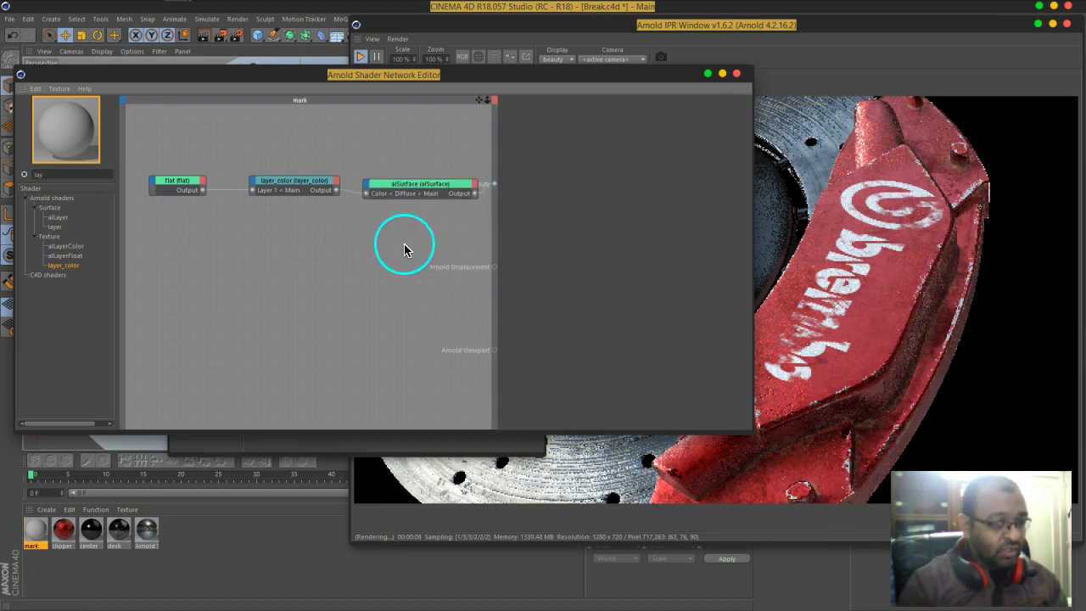
# - Move the flat node lower in the network and add an image texture node above it
pyautogui.moveTo(172, 187); pyautogui.dragTo(173, 246)
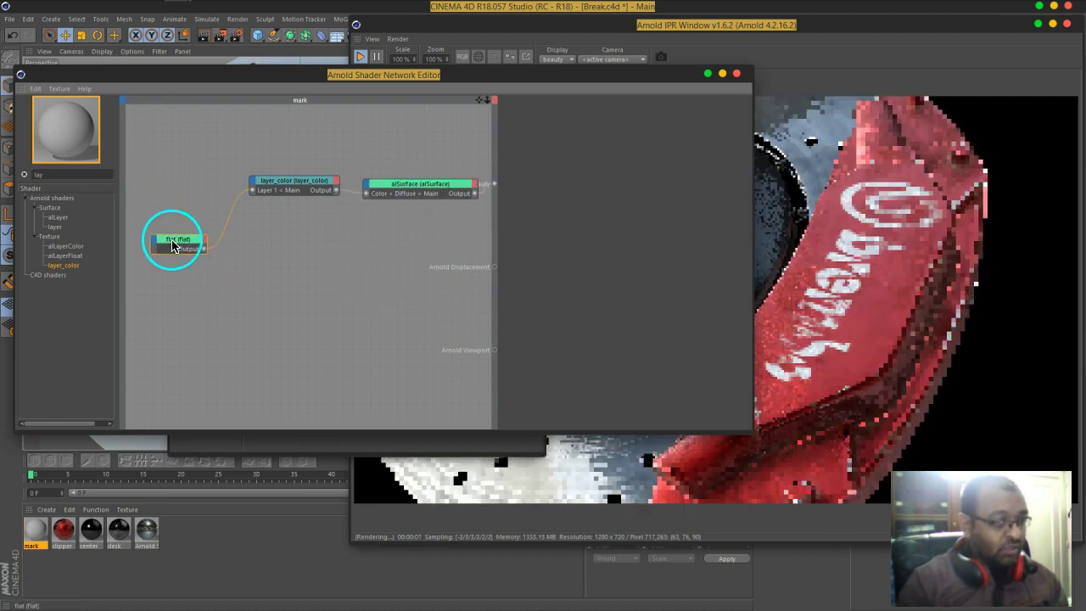
pyautogui.doubleClick(67, 176)
pyautogui.write('ima')
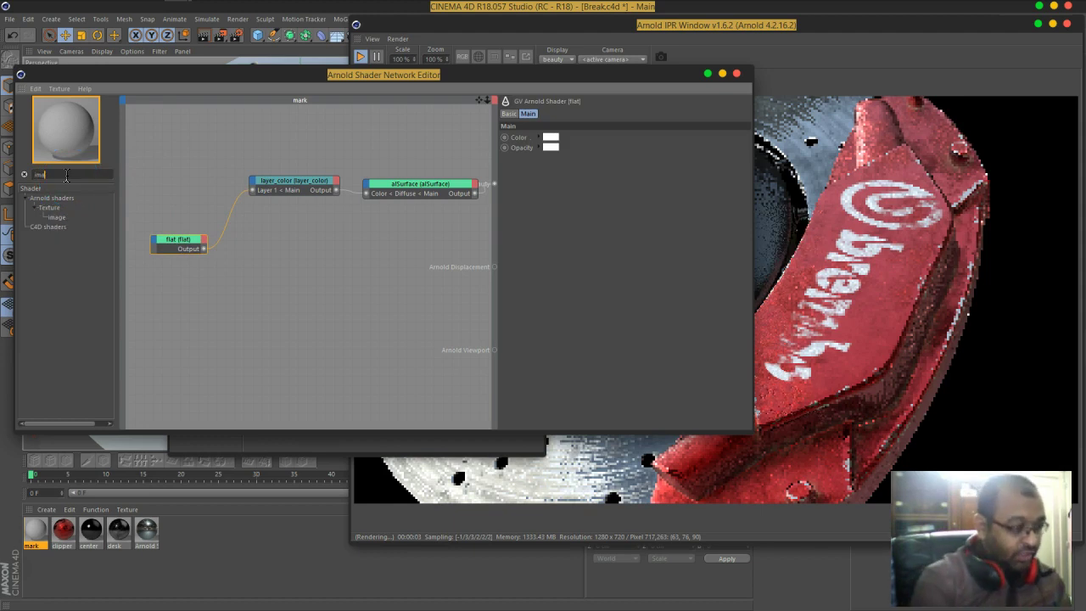
pyautogui.click(45, 229)
pyautogui.moveTo(54, 220); pyautogui.dragTo(141, 197)
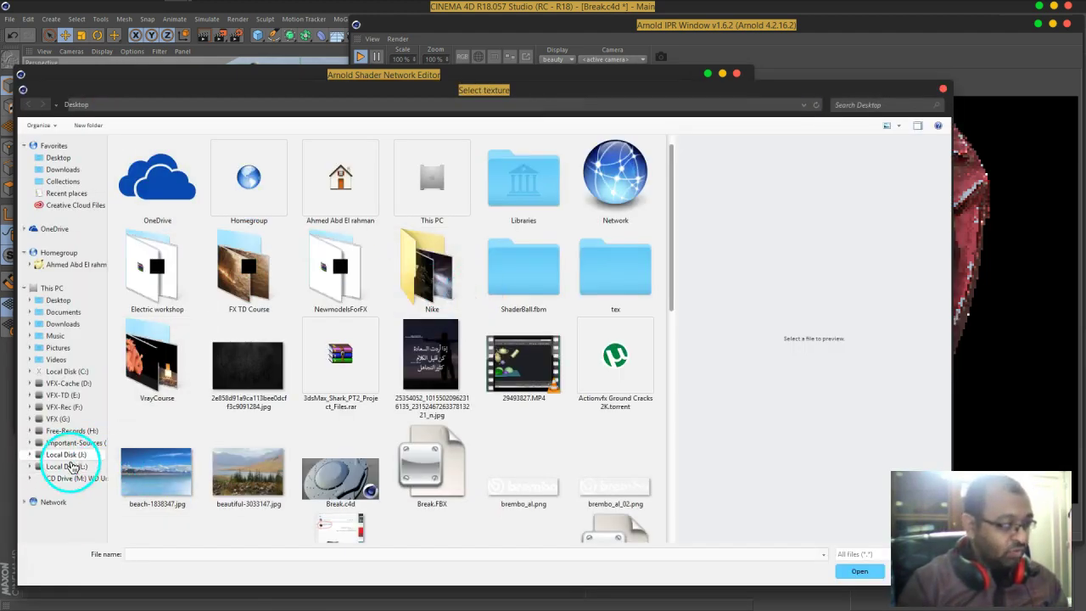
# - Load BW5.png from the Assets > 2D Assets > Textures > Masks folder on drive L: as the image node's texture
pyautogui.click(66, 466)
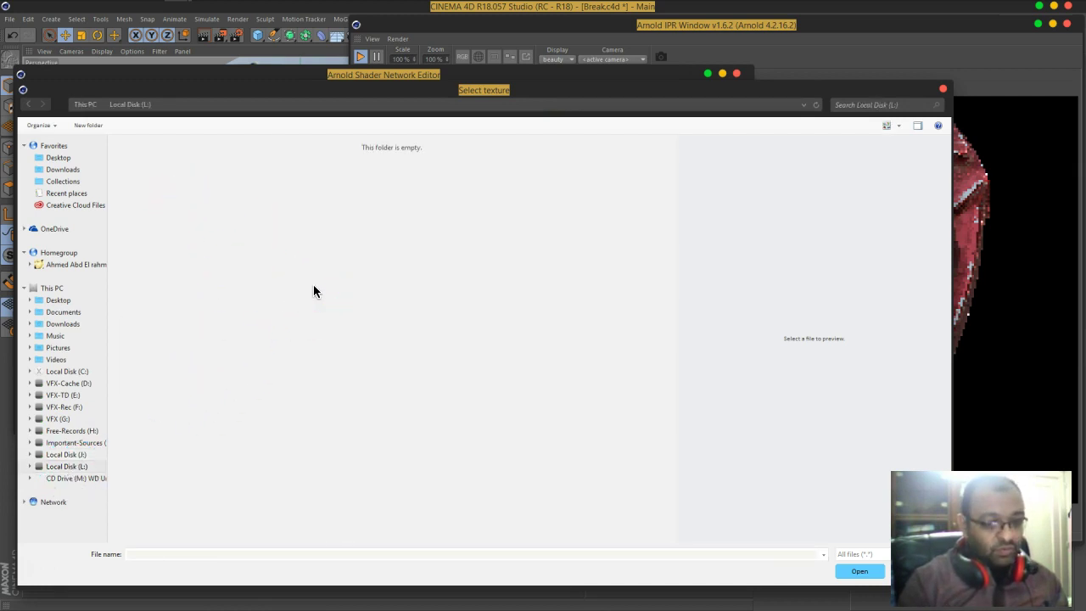
pyautogui.doubleClick(143, 243)
pyautogui.click(142, 186)
pyautogui.doubleClick(142, 185)
pyautogui.doubleClick(175, 181)
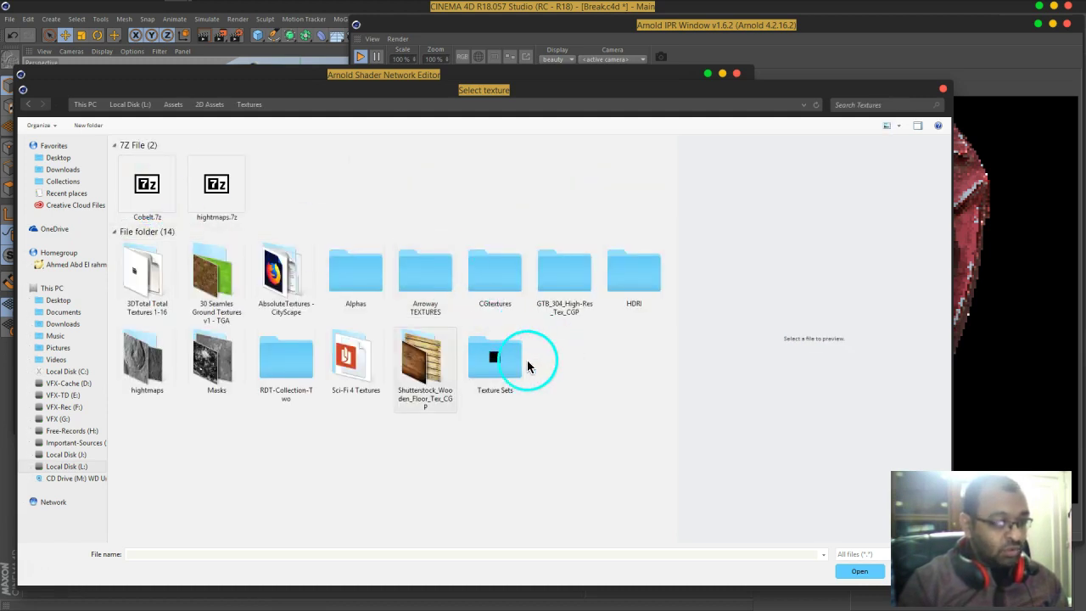
pyautogui.doubleClick(227, 372)
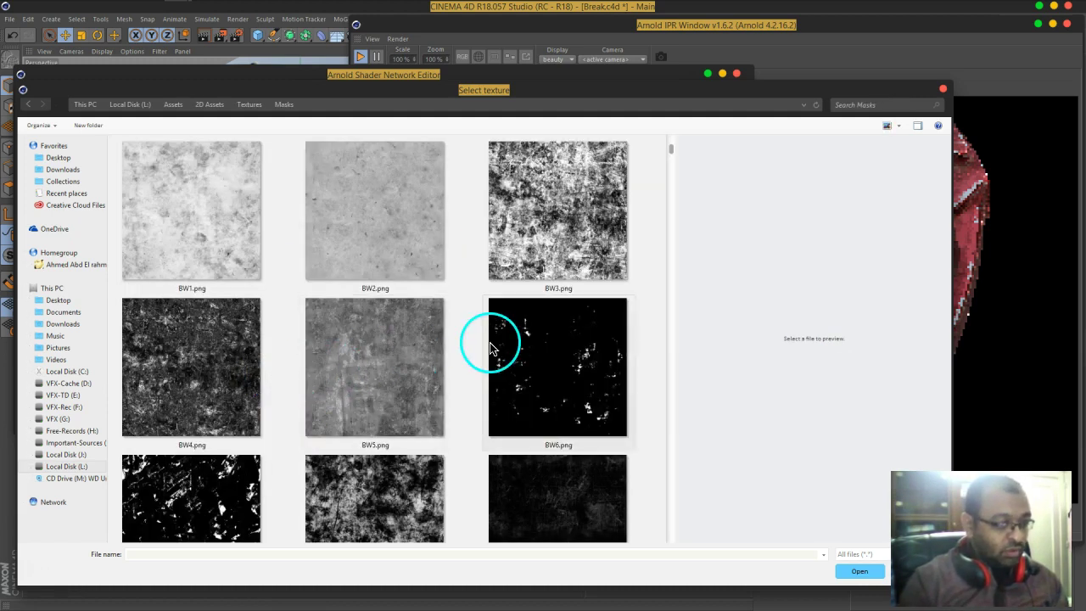
pyautogui.click(407, 374)
pyautogui.click(859, 571)
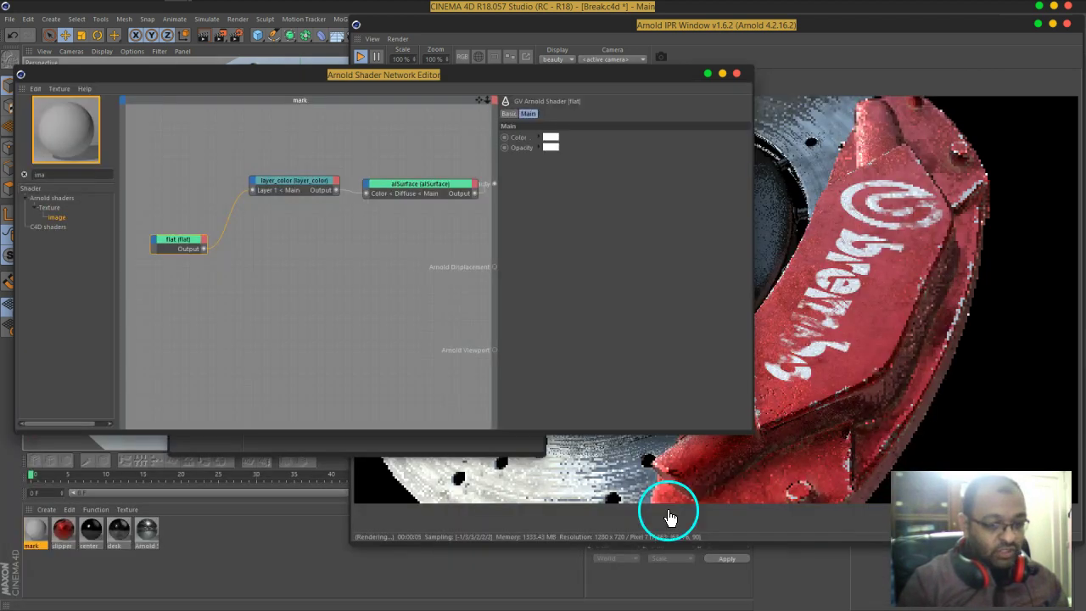
pyautogui.click(548, 348)
# - Connect the image node to the Layer 2 input of layer_color and set Layer 2 alpha to 1
pyautogui.moveTo(136, 194); pyautogui.dragTo(279, 187)
pyautogui.click(315, 321)
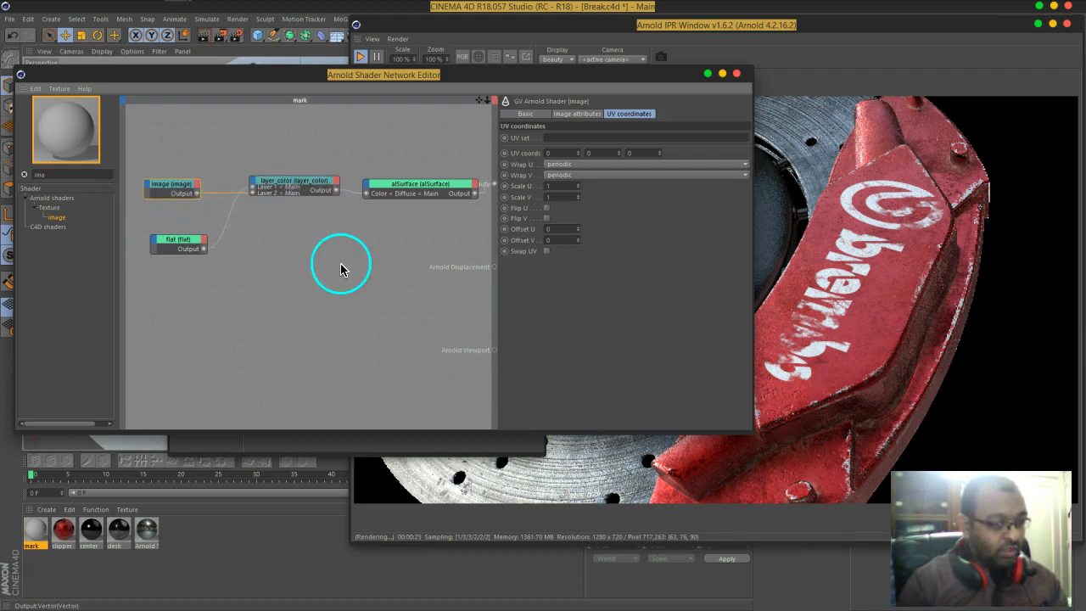
pyautogui.click(297, 189)
pyautogui.scroll(-3, 670, 354)
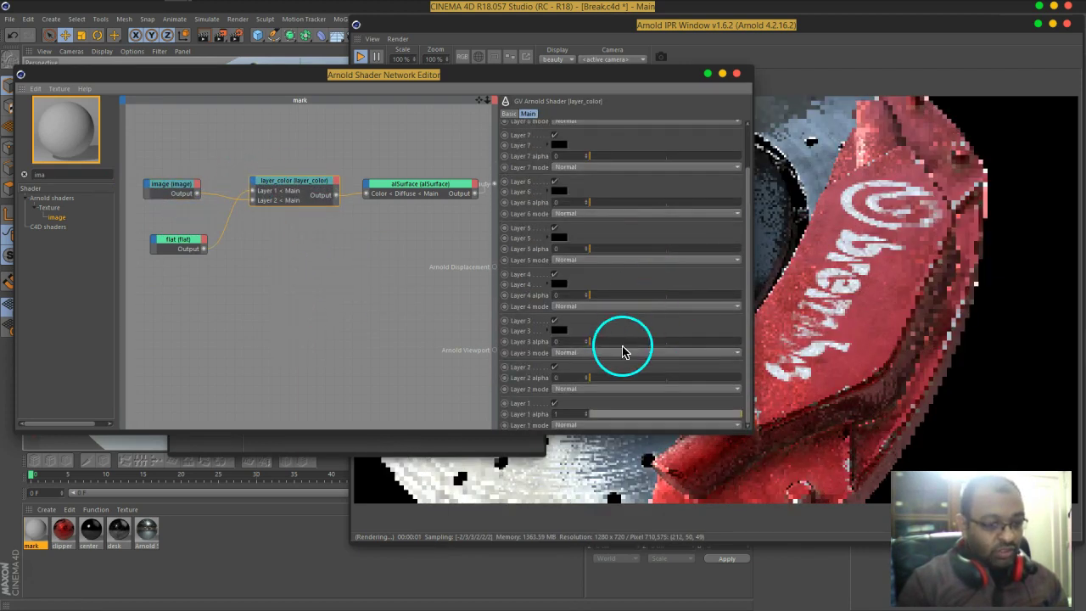
pyautogui.write('1')
pyautogui.press('Return')
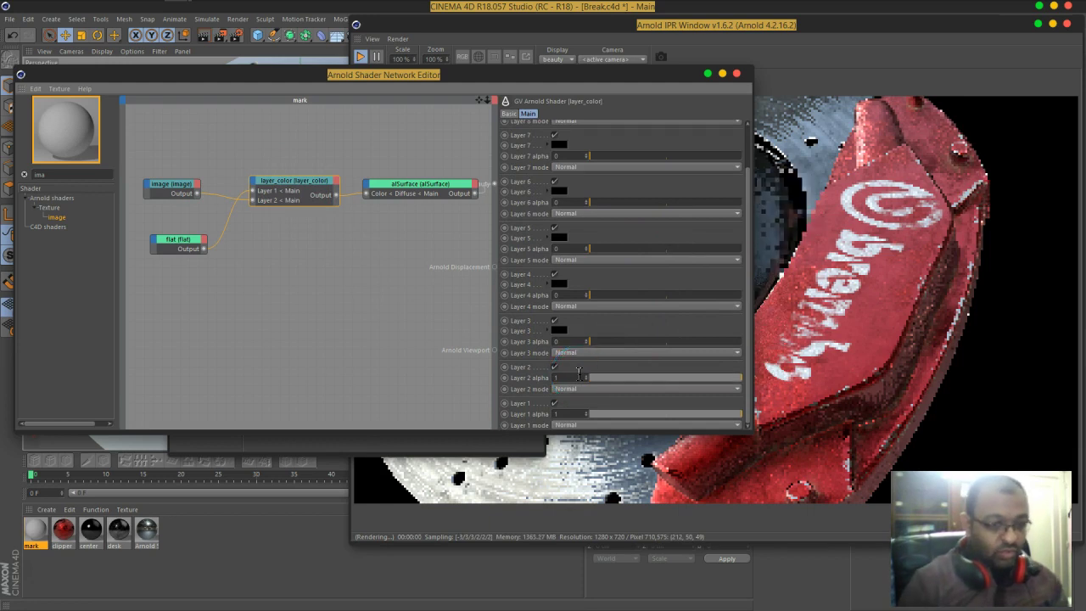
pyautogui.moveTo(553, 76); pyautogui.dragTo(517, 55)
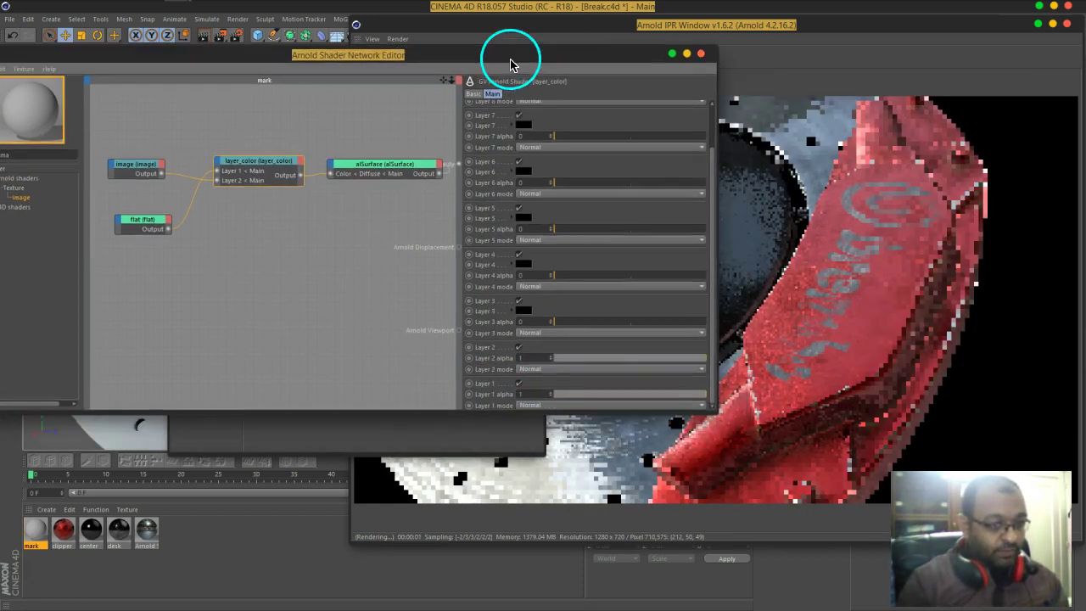
# - Try Overlay as the Layer 2 blend mode of the layer_color node
pyautogui.click(530, 371)
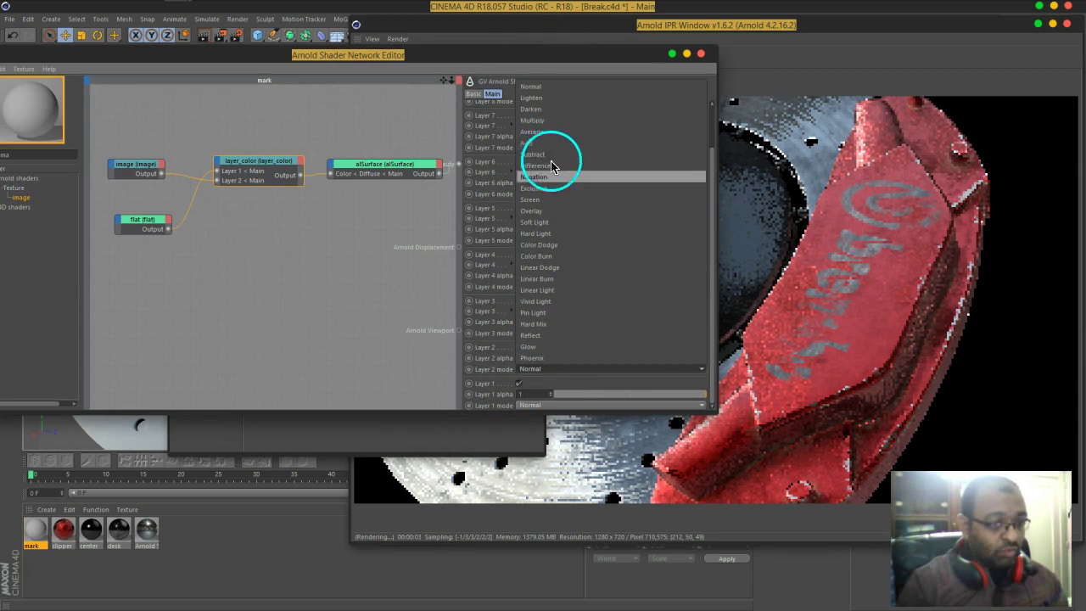
pyautogui.click(552, 211)
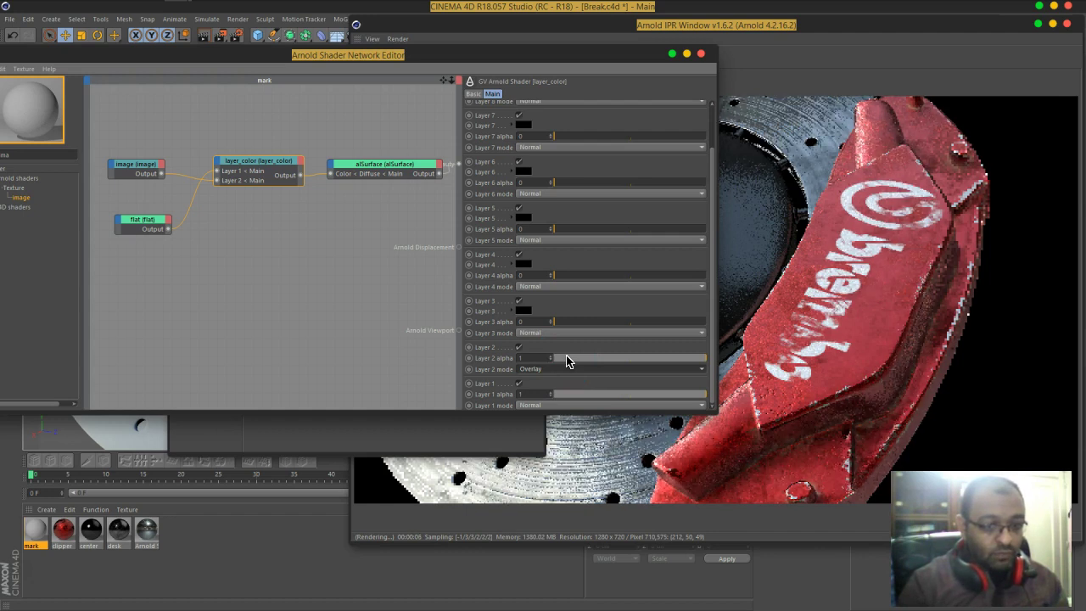
pyautogui.click(564, 322)
# - Set the Layer 2 blend mode of the layer_color node to Multiply
pyautogui.click(554, 371)
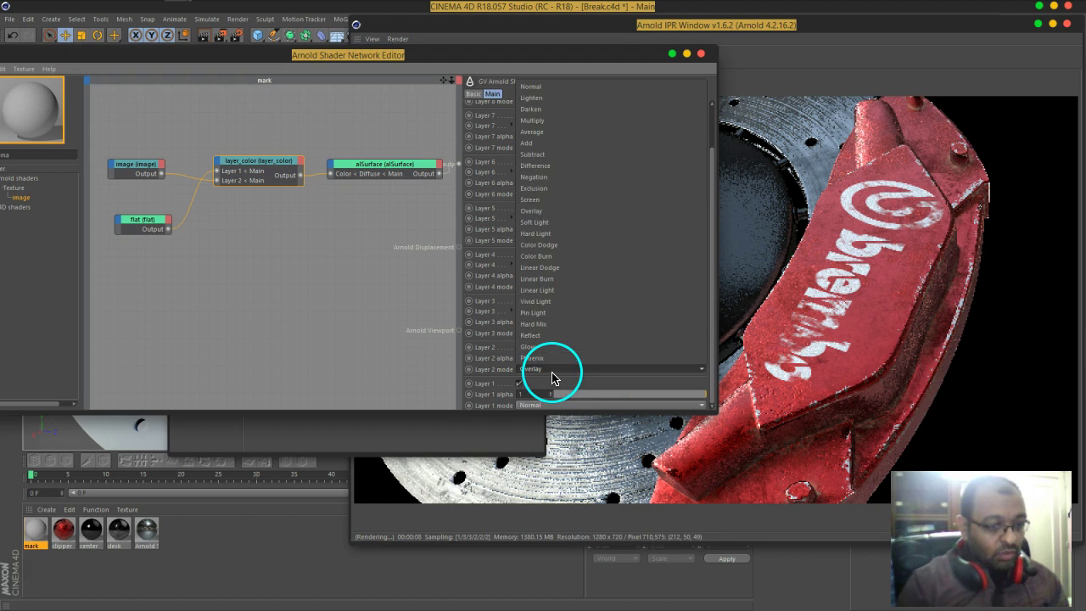
pyautogui.click(550, 120)
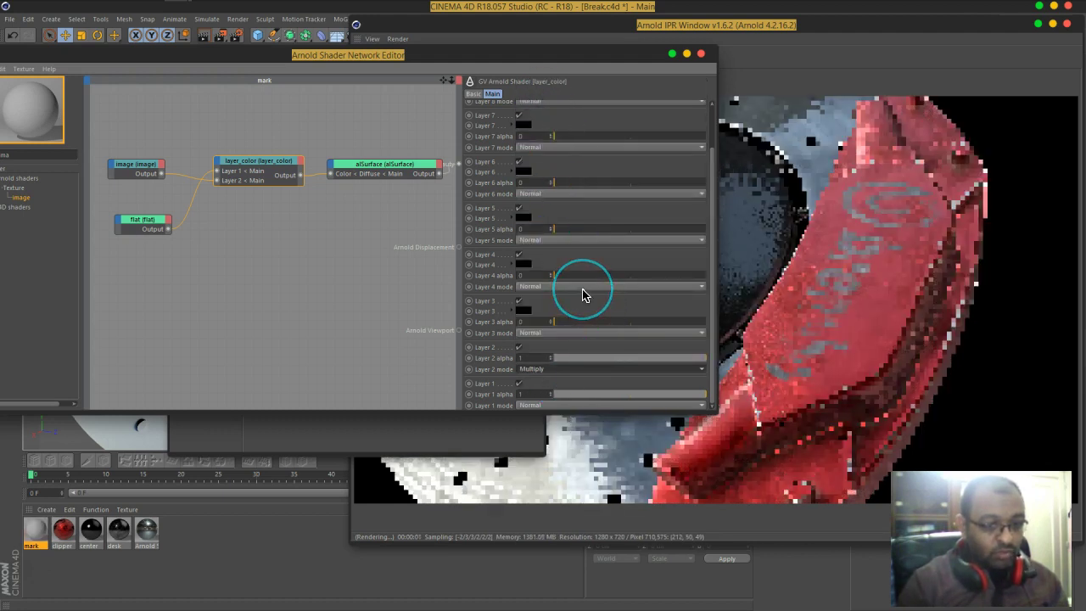
pyautogui.click(550, 361)
# - Set the image node's UV scale to 5 in both U and V
pyautogui.click(140, 169)
pyautogui.click(524, 166)
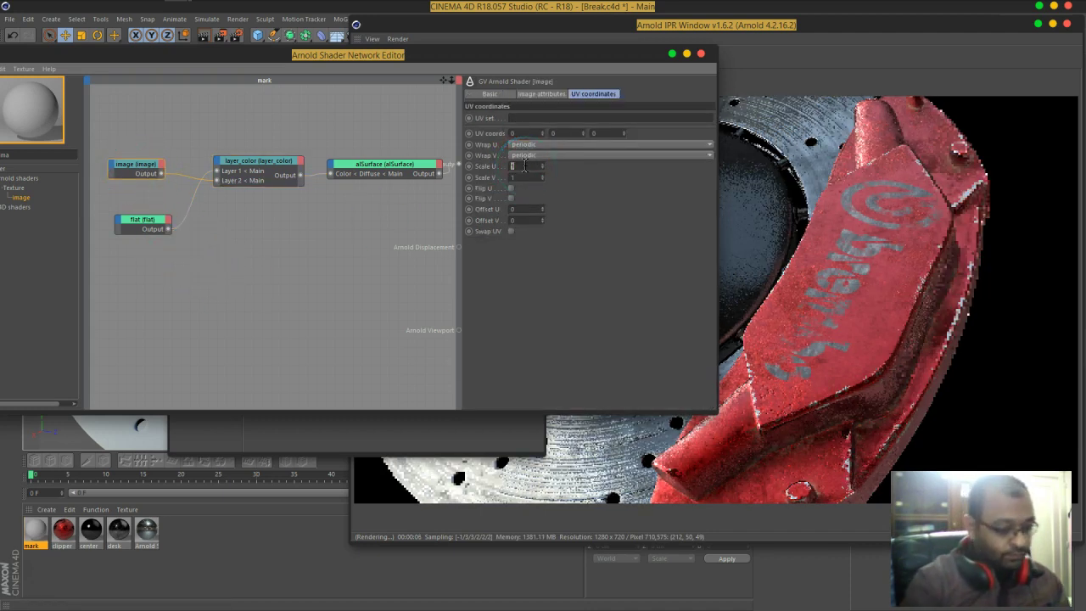
pyautogui.write('5')
pyautogui.press('Return')
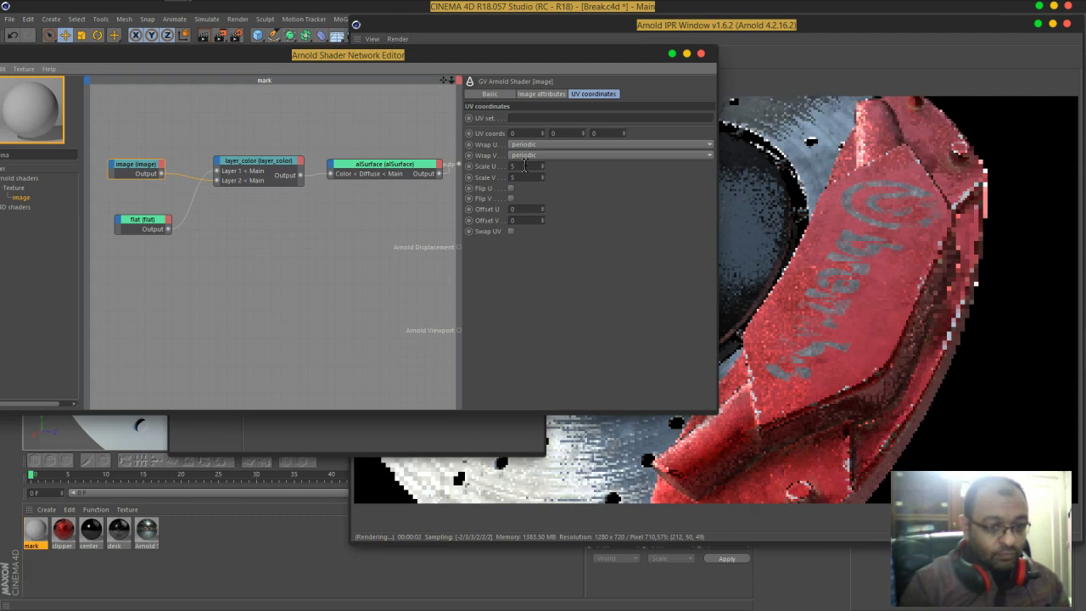
# - Try Lighten as the Layer 2 blend mode of the layer_color node
pyautogui.click(265, 161)
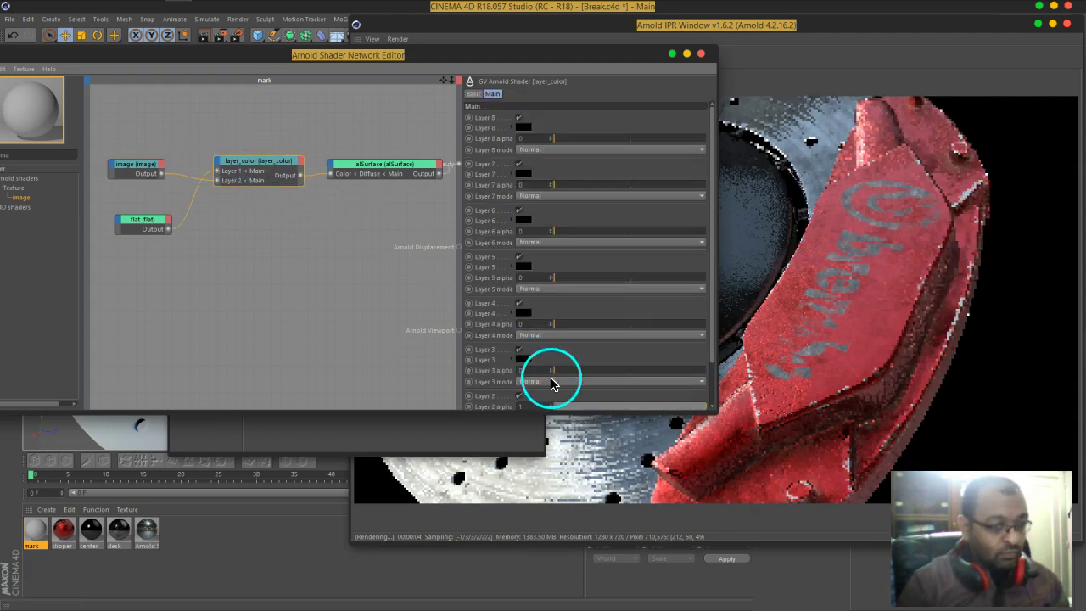
pyautogui.scroll(-1, 566, 340)
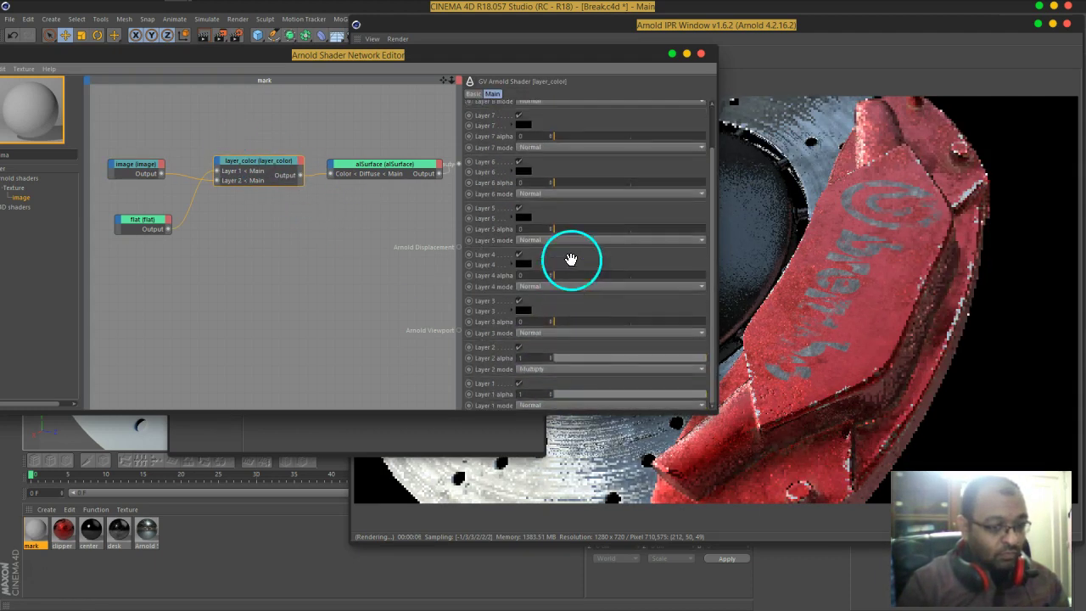
pyautogui.click(554, 364)
pyautogui.click(547, 177)
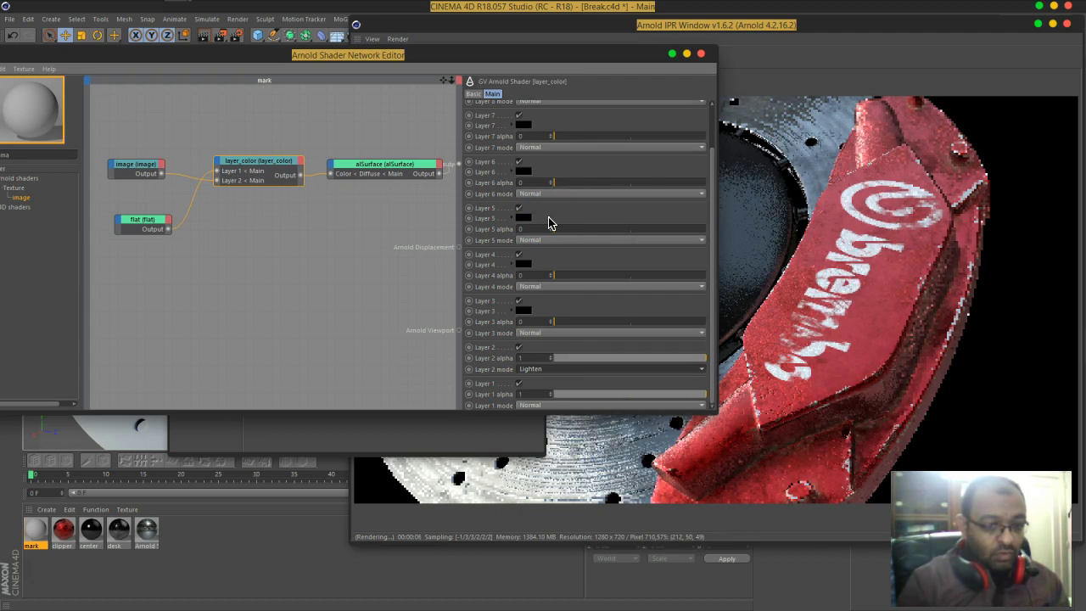
pyautogui.click(209, 260)
pyautogui.click(263, 202)
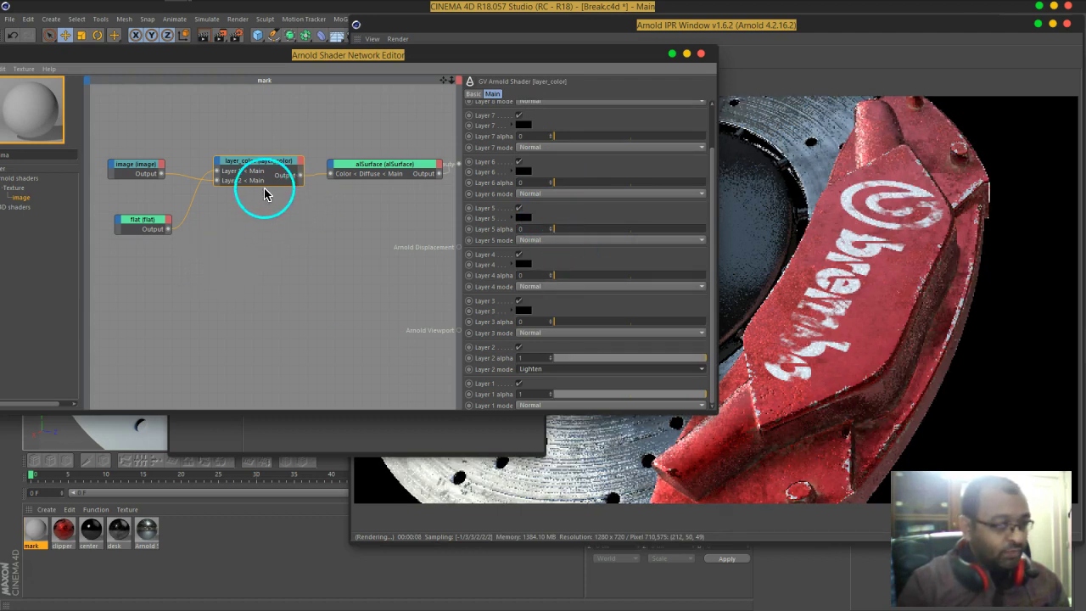
# - Connect the layer_color output directly to Arnold Beauty, bypassing alSurface, and move the alSurface node below that connection
pyautogui.moveTo(405, 226); pyautogui.dragTo(388, 218, button='middle')
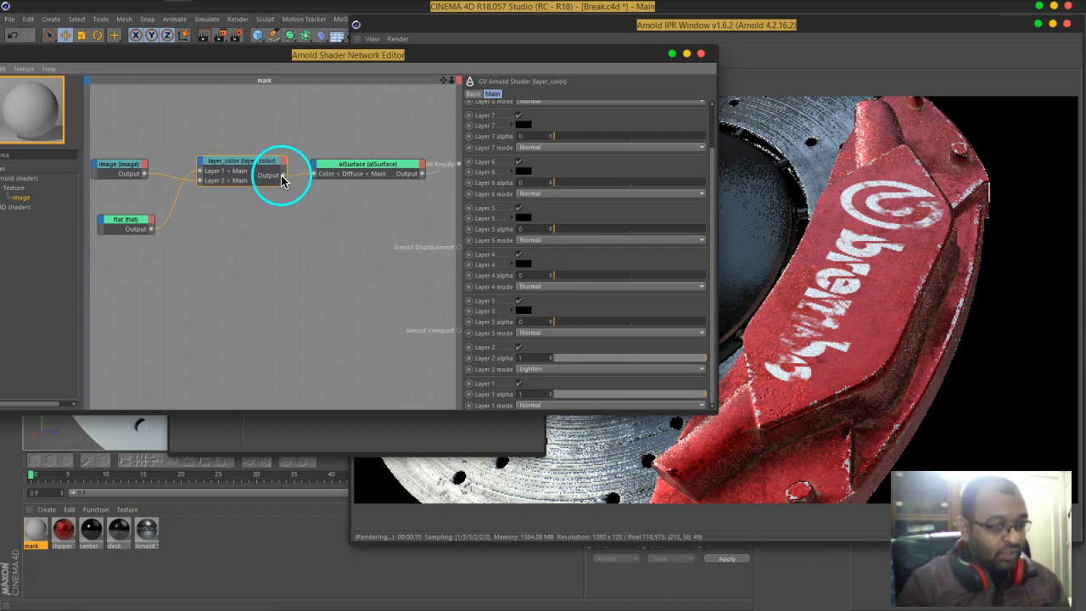
pyautogui.click(395, 165)
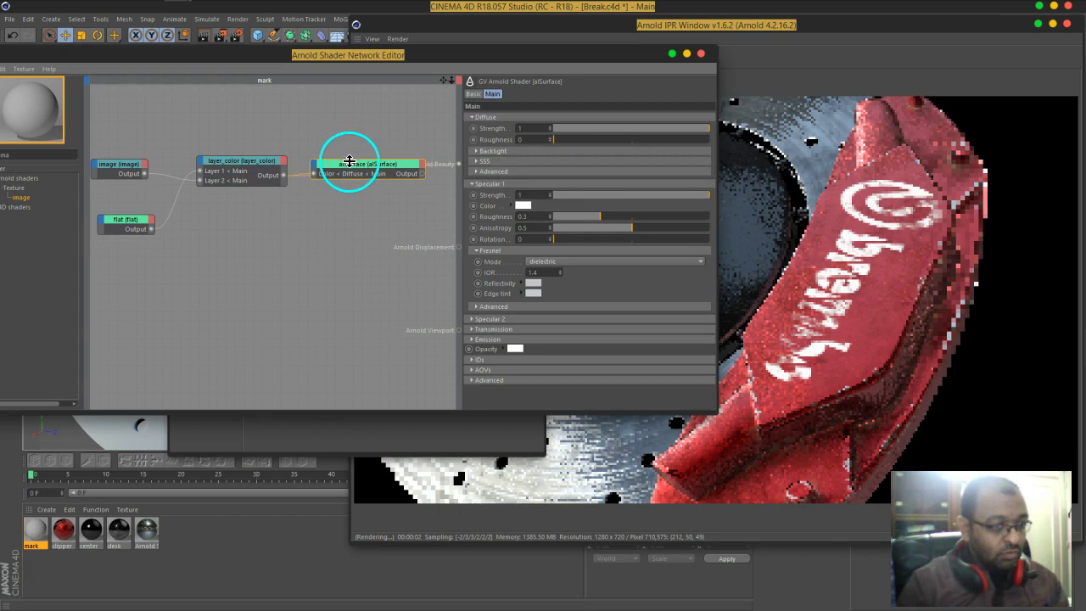
pyautogui.moveTo(347, 162); pyautogui.dragTo(362, 206)
# - Try Soft Light as the layer_color node's Layer 2 blend mode and return it to Multiply
pyautogui.click(247, 179)
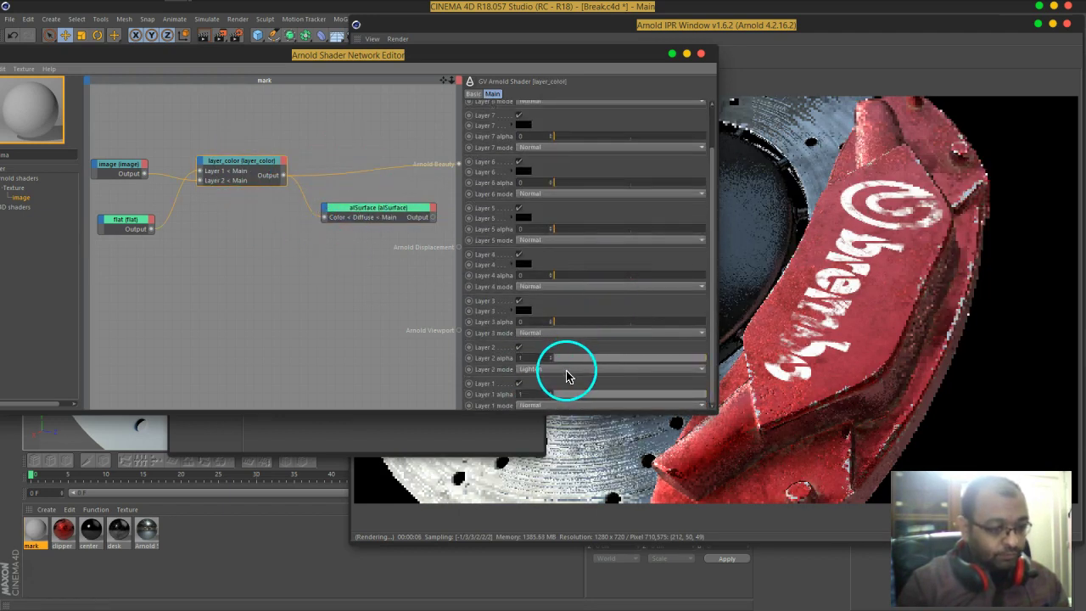
pyautogui.click(567, 369)
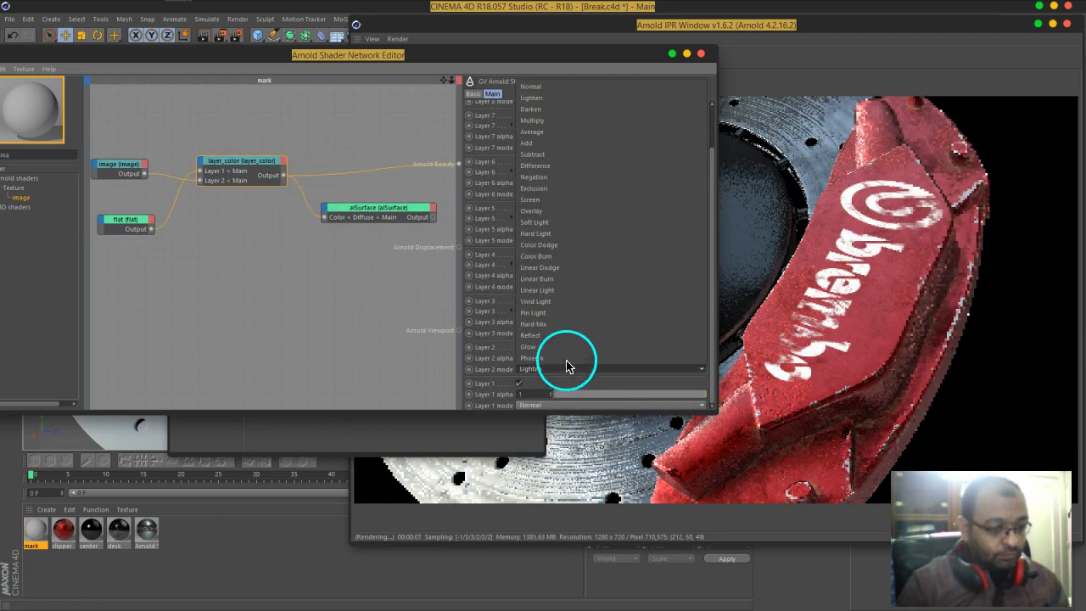
pyautogui.click(553, 223)
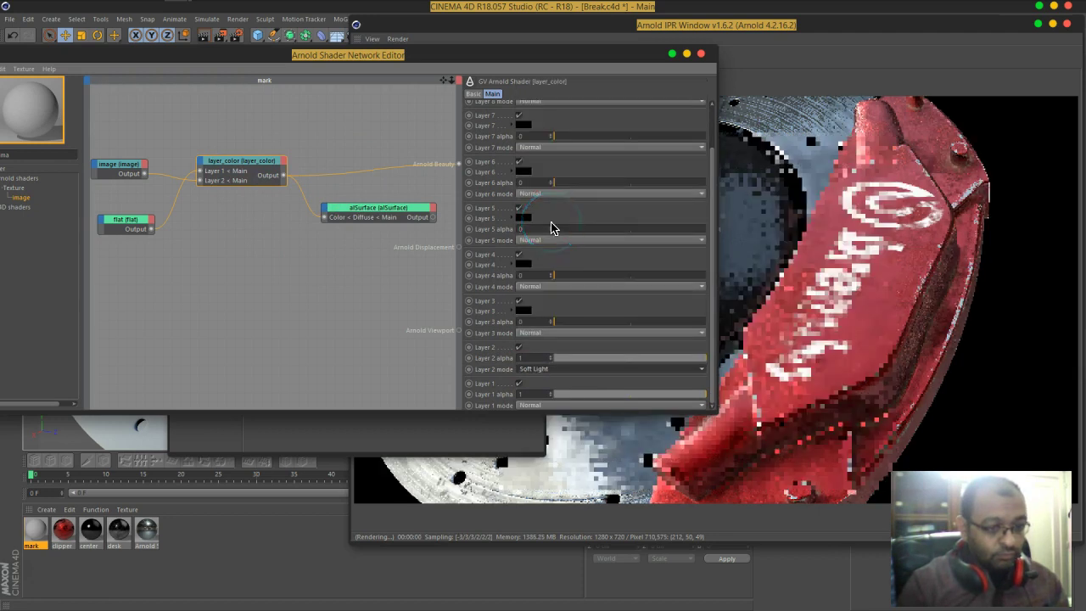
pyautogui.click(562, 371)
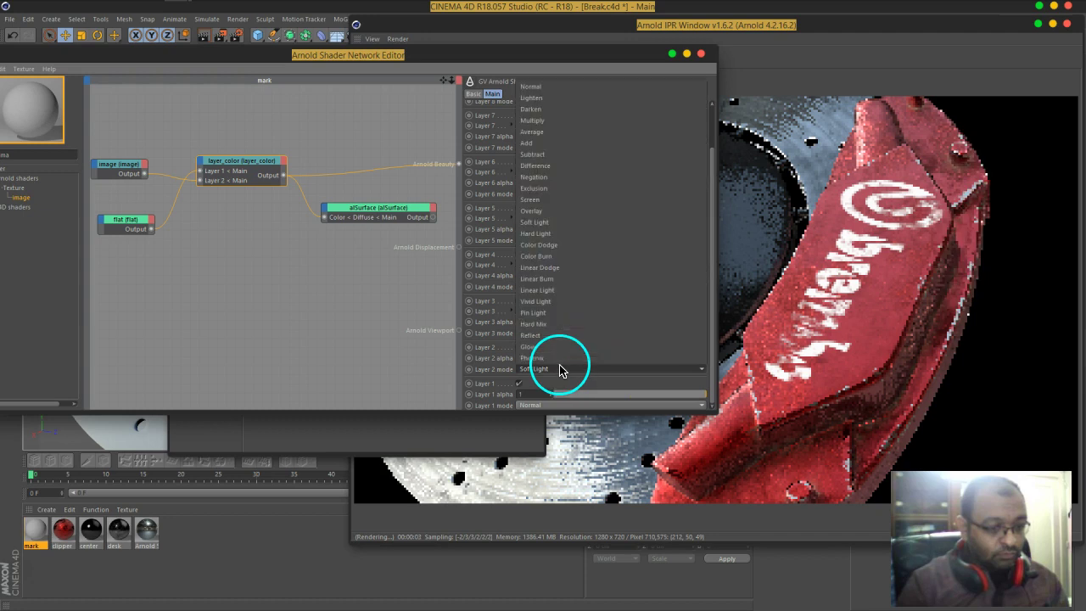
pyautogui.click(547, 123)
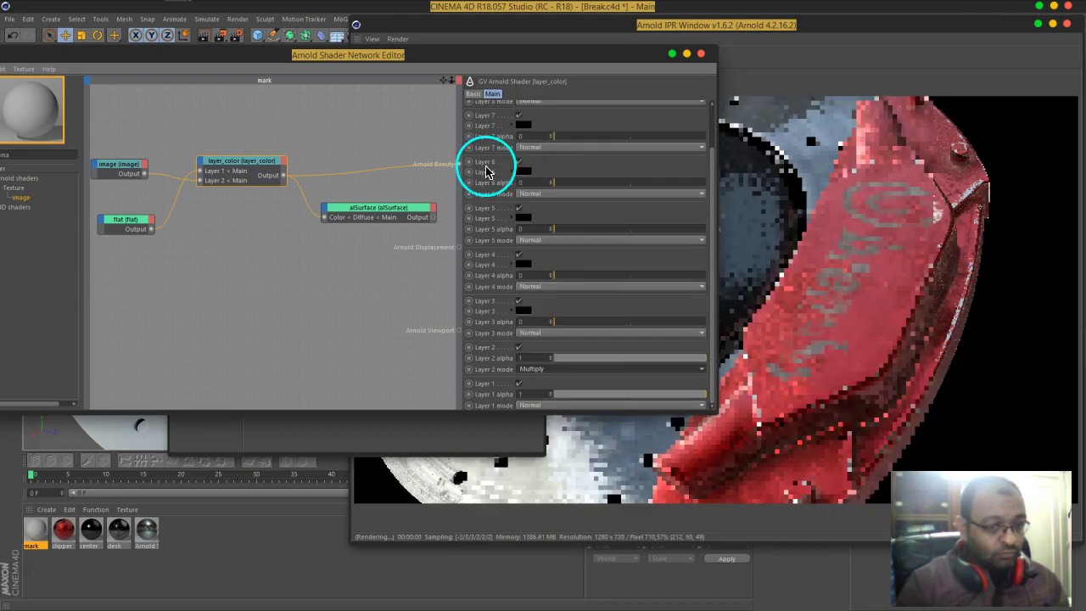
# - Find the ramp_float shader and insert it between the image node and layer_color's Layer 2, using the ramp's Input port
pyautogui.moveTo(222, 59); pyautogui.dragTo(295, 71)
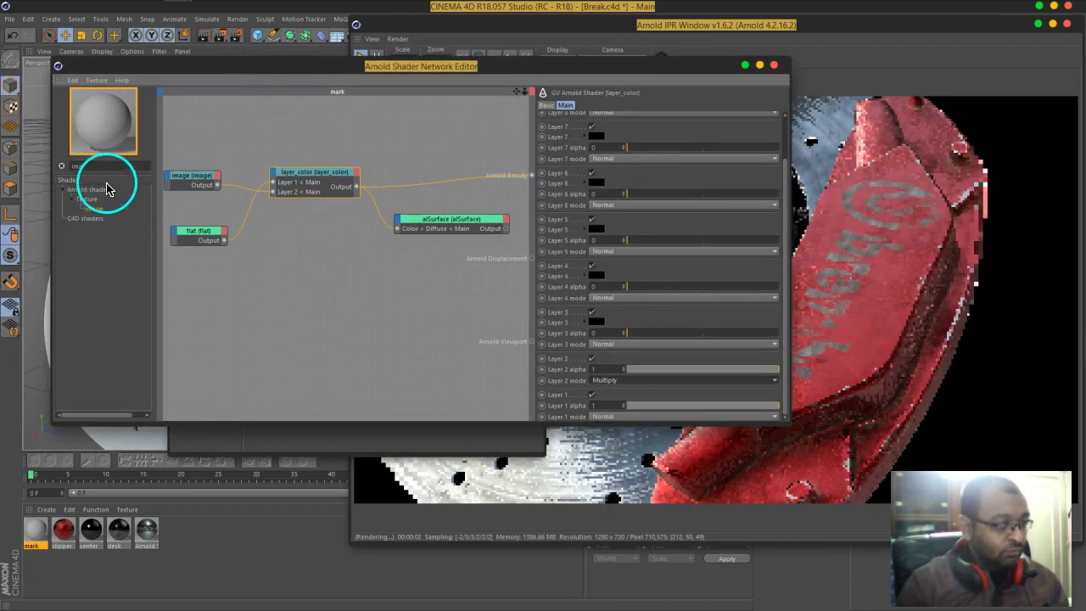
pyautogui.write('ramp')
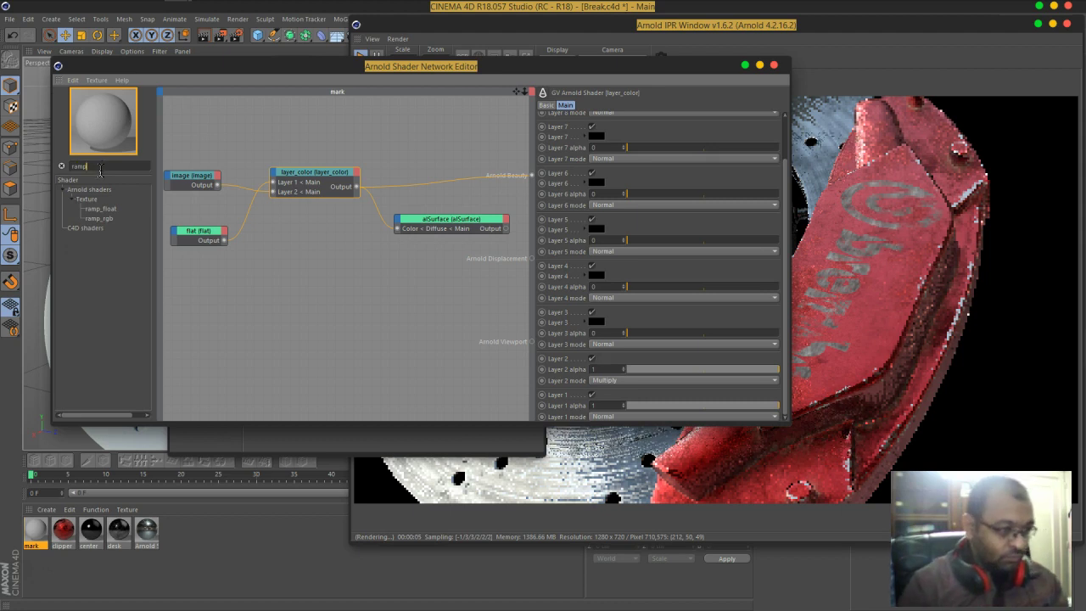
pyautogui.click(109, 209)
pyautogui.moveTo(109, 212); pyautogui.dragTo(328, 189)
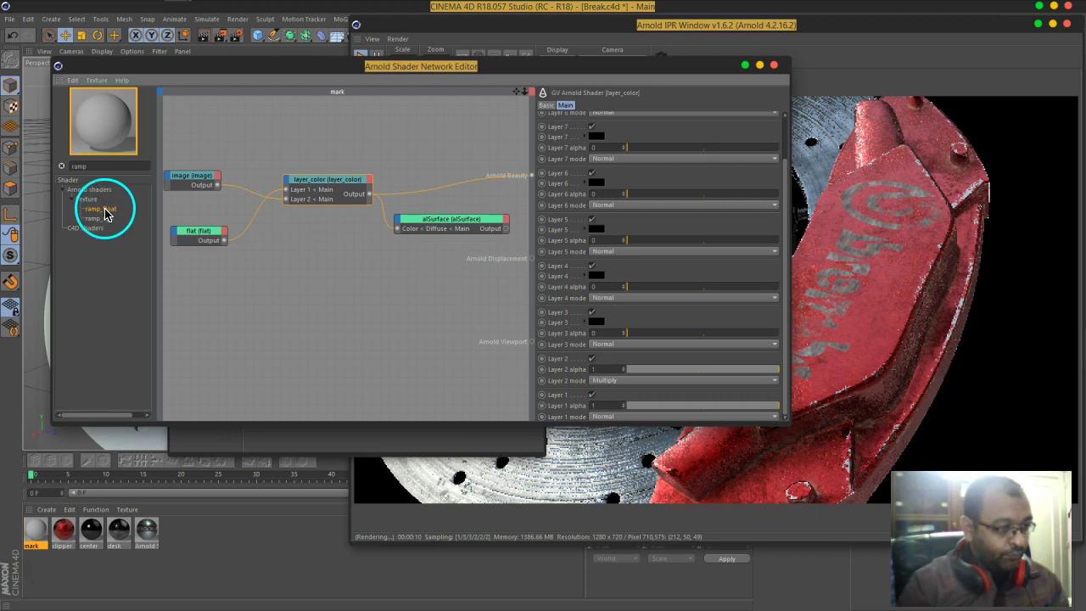
pyautogui.moveTo(187, 188); pyautogui.dragTo(212, 214)
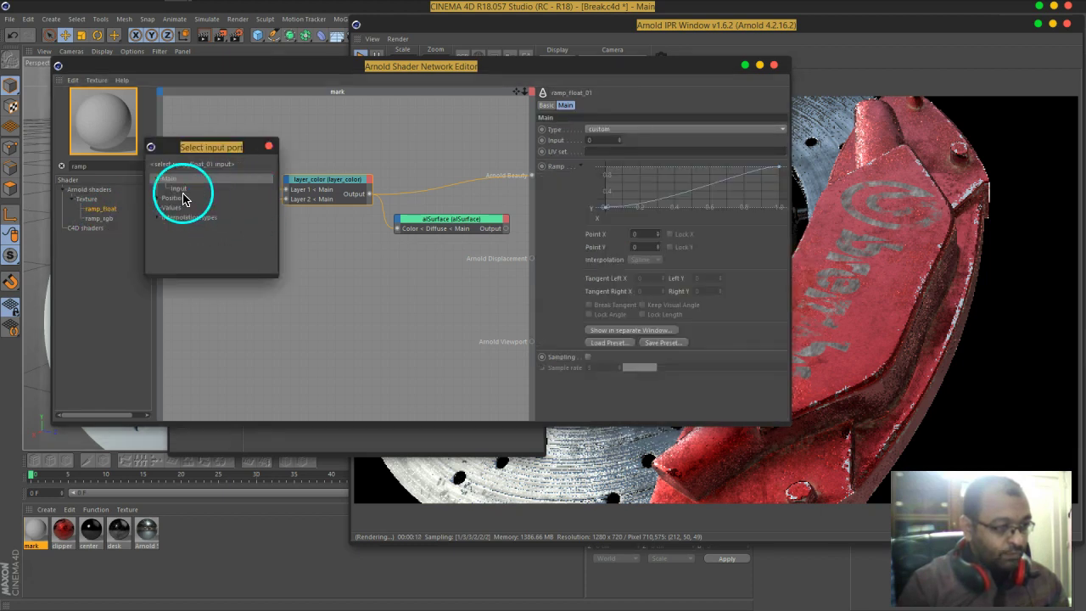
pyautogui.click(195, 199)
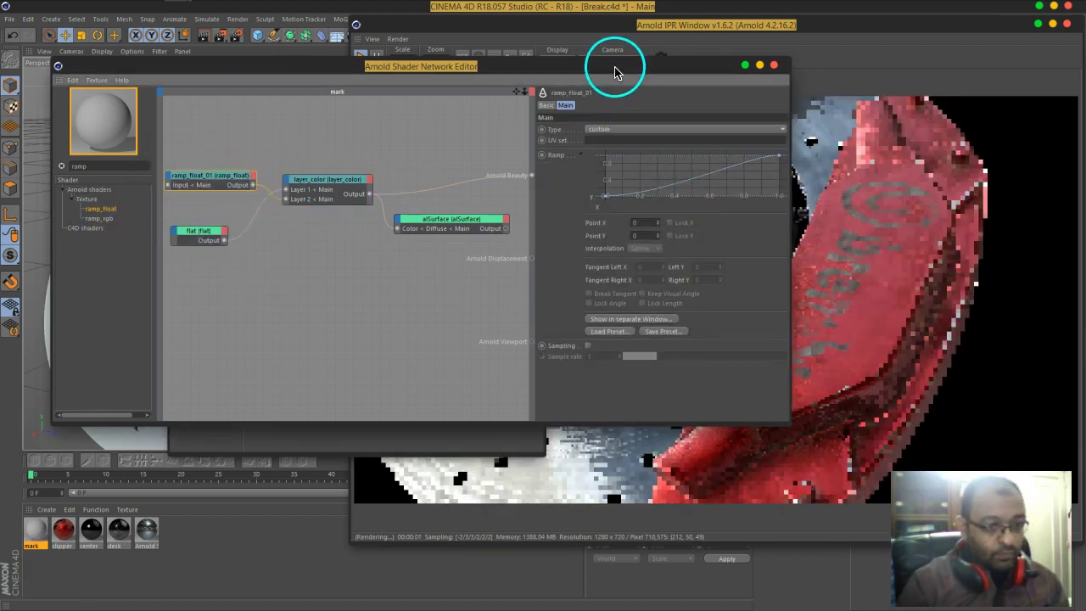
# - Select all points of the ramp_float curve and make the curve linear
pyautogui.moveTo(617, 73); pyautogui.dragTo(432, 81)
pyautogui.rightClick(465, 171)
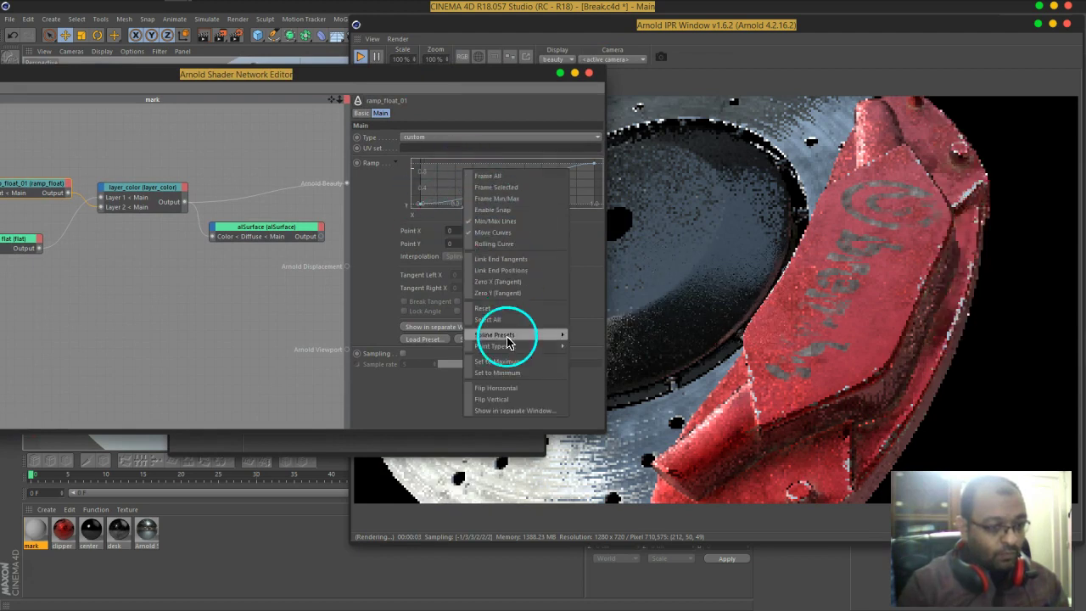
pyautogui.click(504, 319)
pyautogui.rightClick(446, 177)
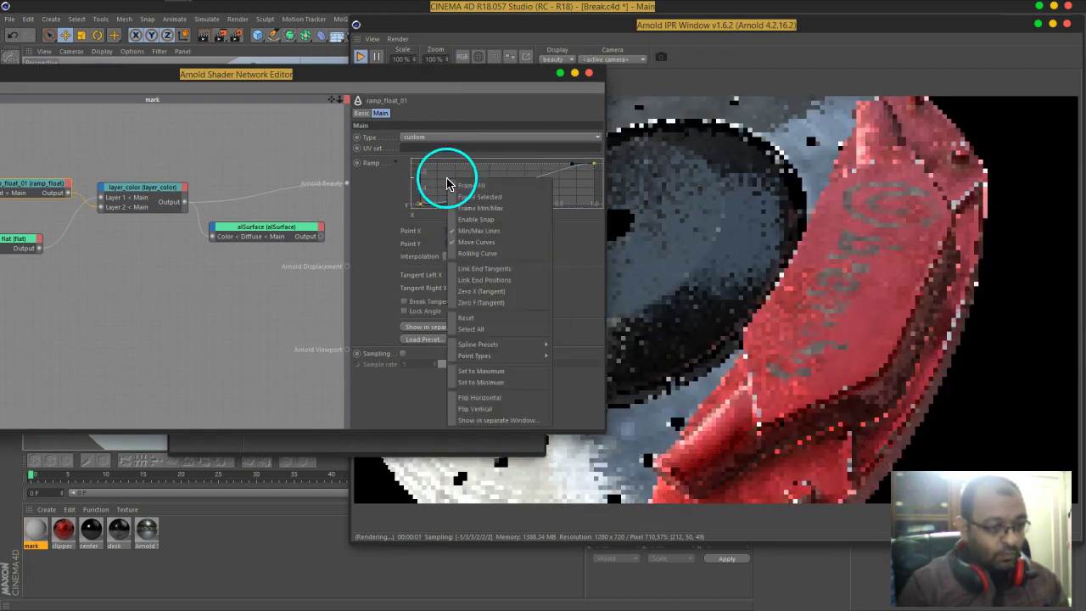
pyautogui.click(486, 302)
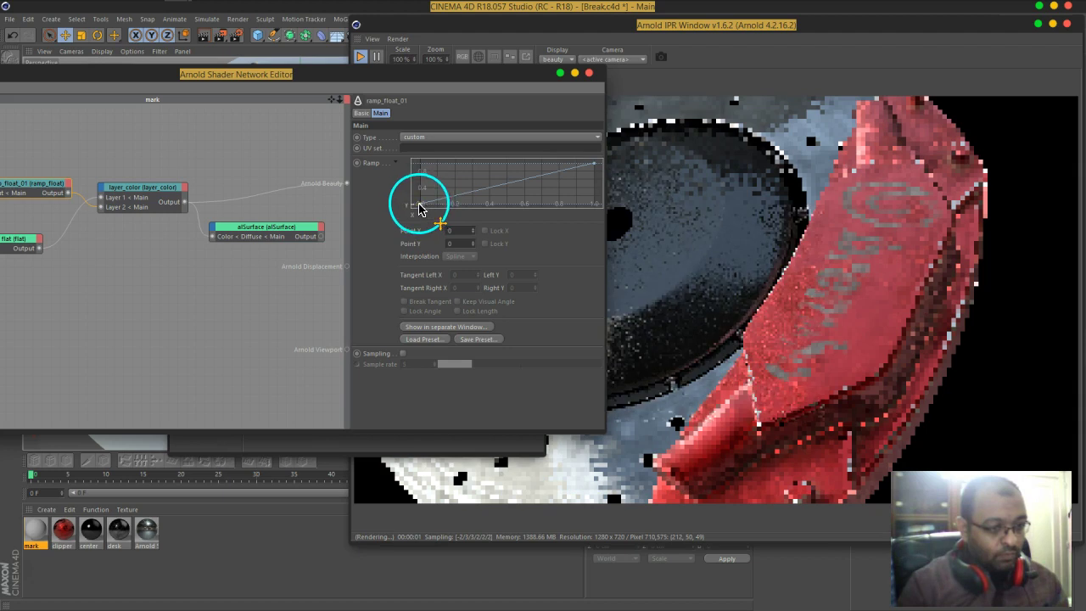
# - Reshape the ramp_float curve by adding a point at about X 0.366, Y 0.894 and placing the start point at about Y 0.208
pyautogui.moveTo(419, 208); pyautogui.dragTo(414, 194)
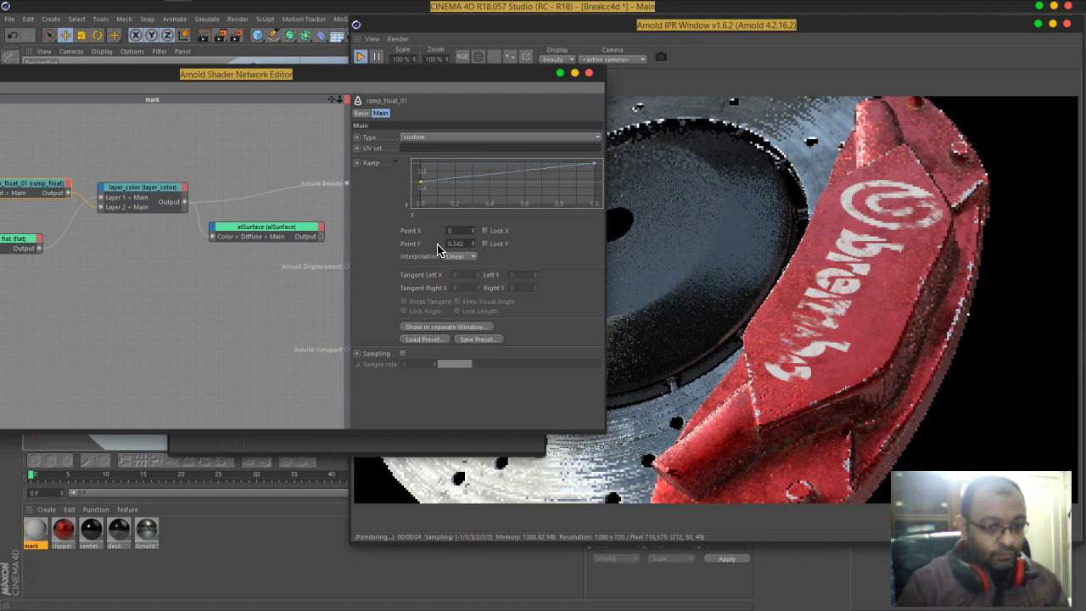
pyautogui.click(416, 188)
pyautogui.moveTo(417, 185); pyautogui.dragTo(486, 173)
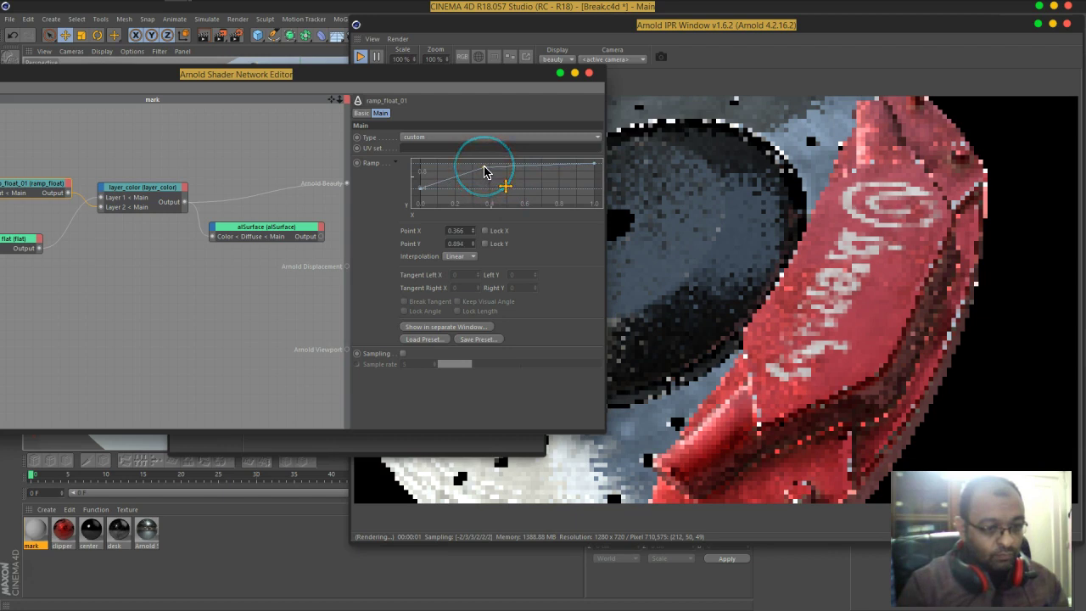
pyautogui.moveTo(431, 221); pyautogui.dragTo(418, 202)
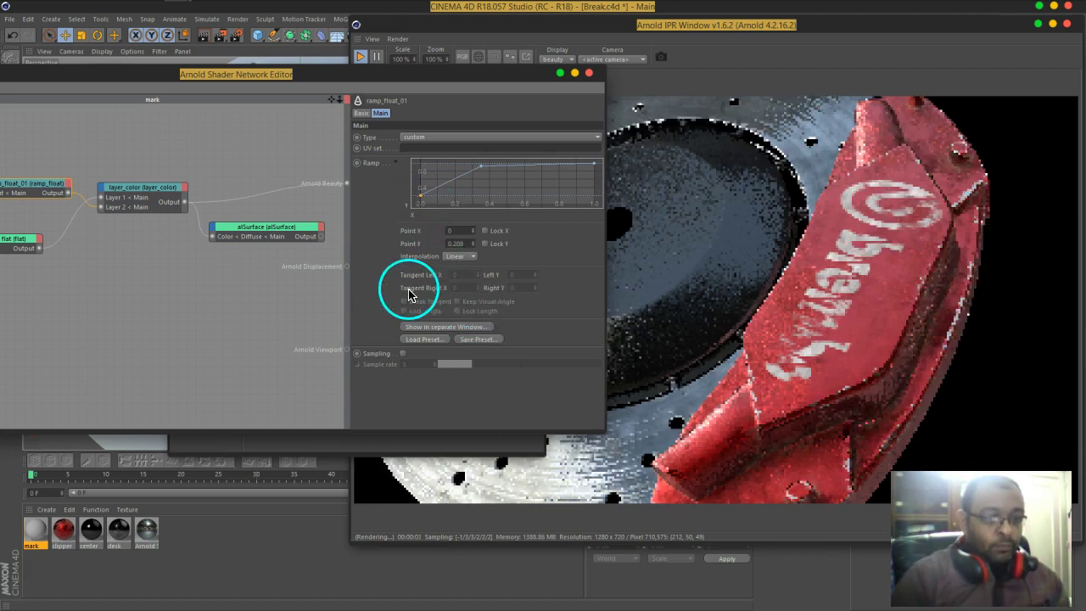
# - Reconnect the alSurface output to Arnold Beauty and set the node's Specular 1 roughness to about 0.53
pyautogui.moveTo(169, 86); pyautogui.dragTo(275, 92)
pyautogui.click(803, 233)
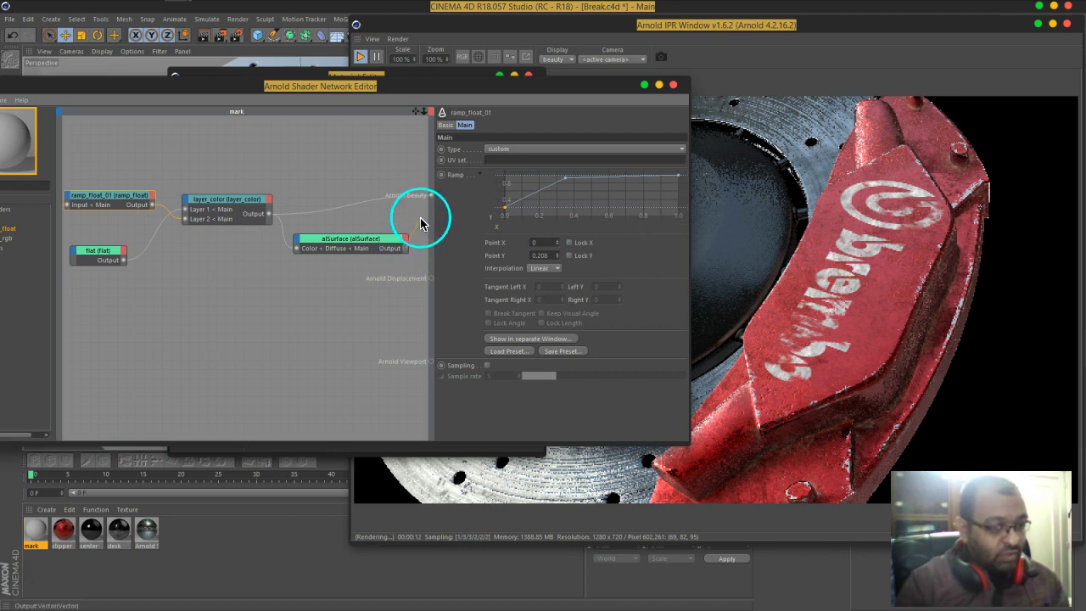
pyautogui.click(368, 238)
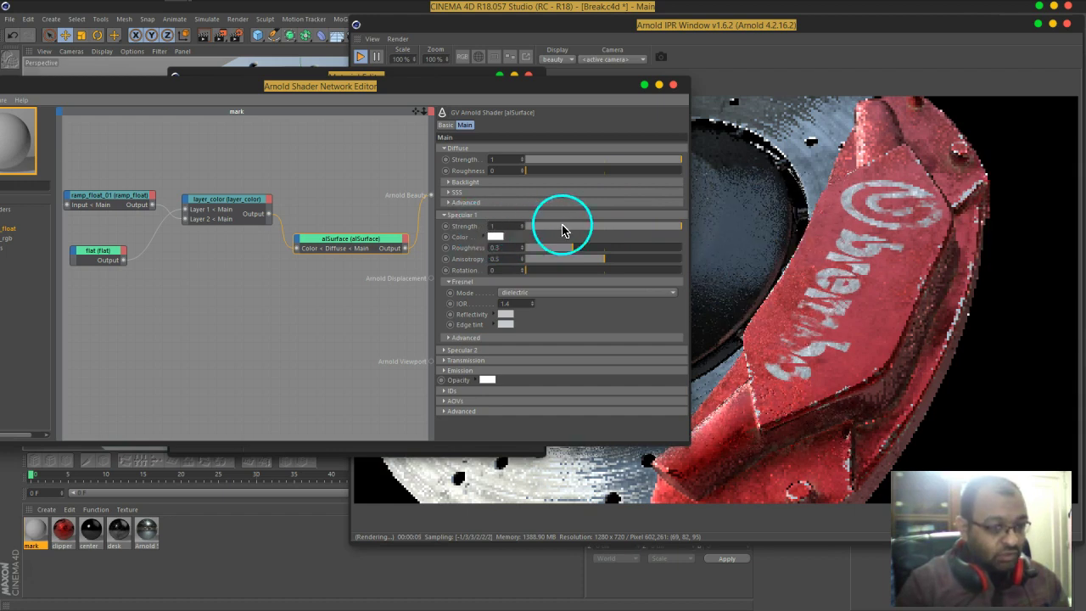
pyautogui.moveTo(573, 253); pyautogui.dragTo(610, 253)
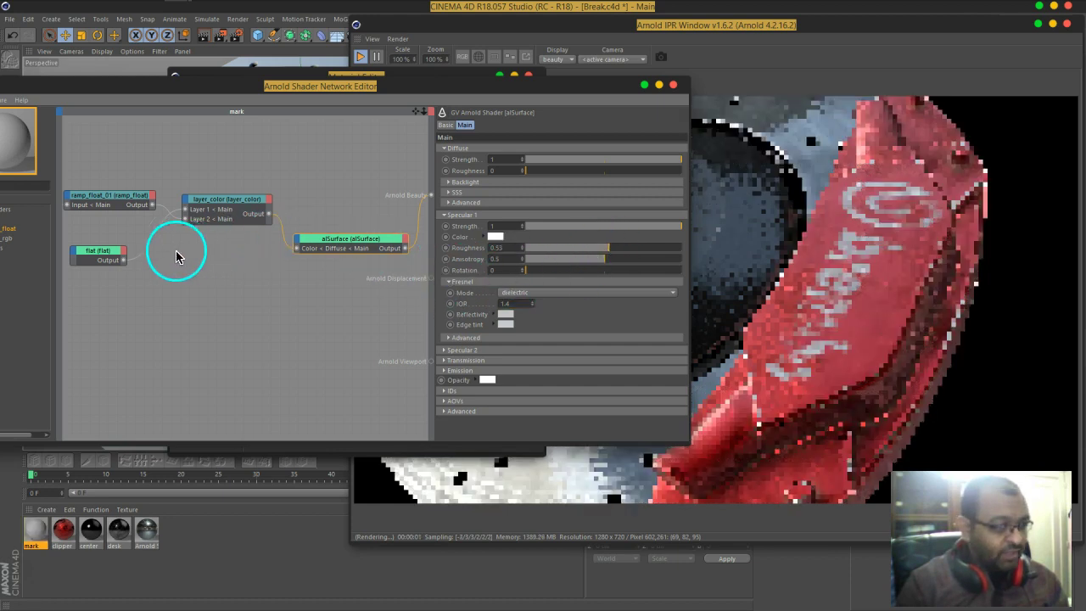
# - Raise the start point of the ramp_float curve to about Y 0.611
pyautogui.click(112, 195)
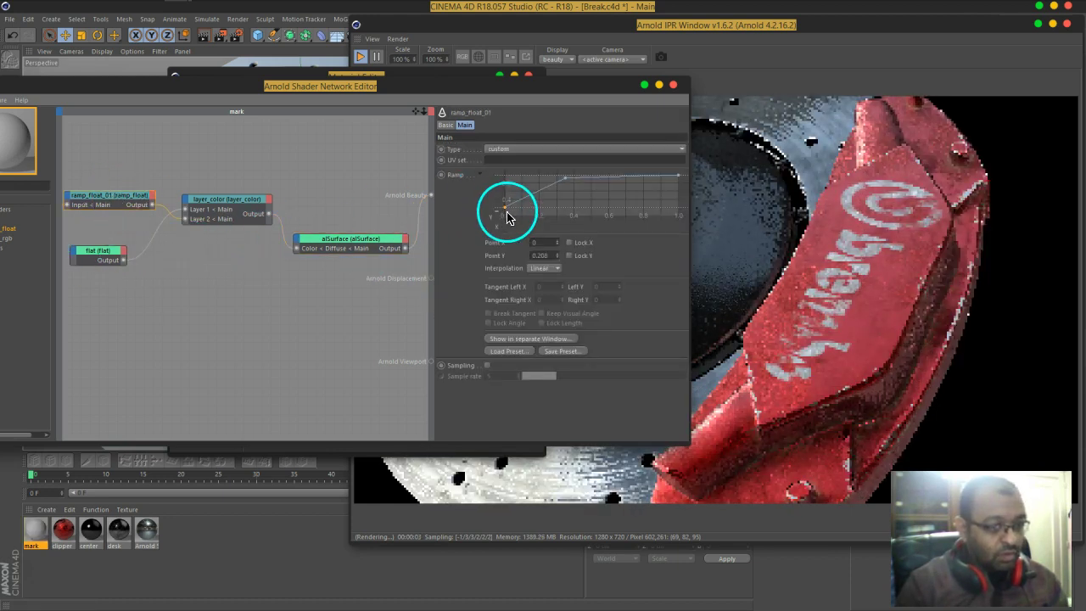
pyautogui.moveTo(504, 208); pyautogui.dragTo(505, 201)
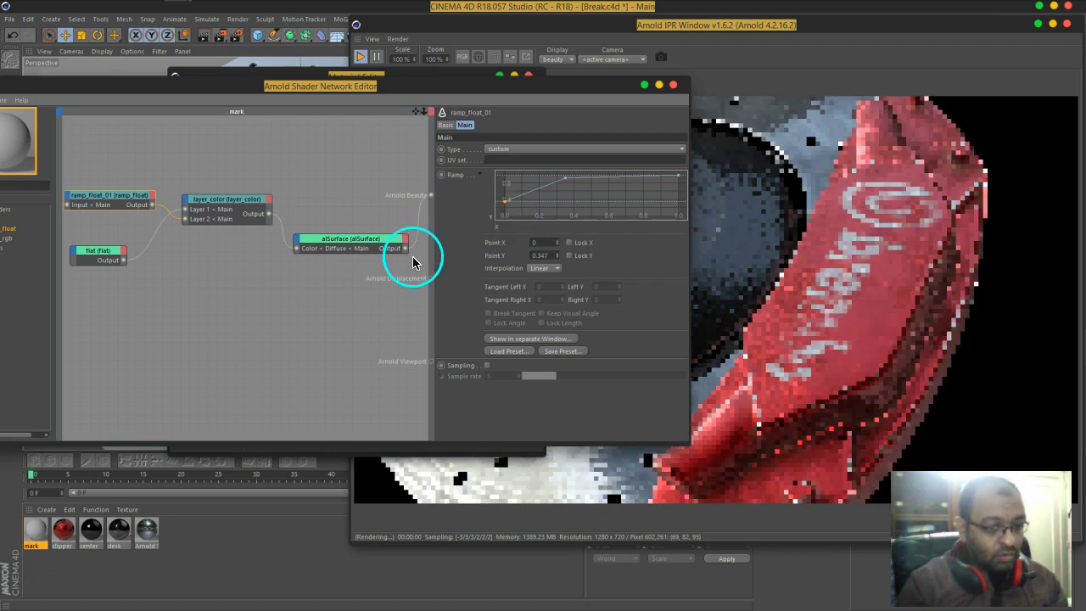
pyautogui.moveTo(504, 206); pyautogui.dragTo(499, 190)
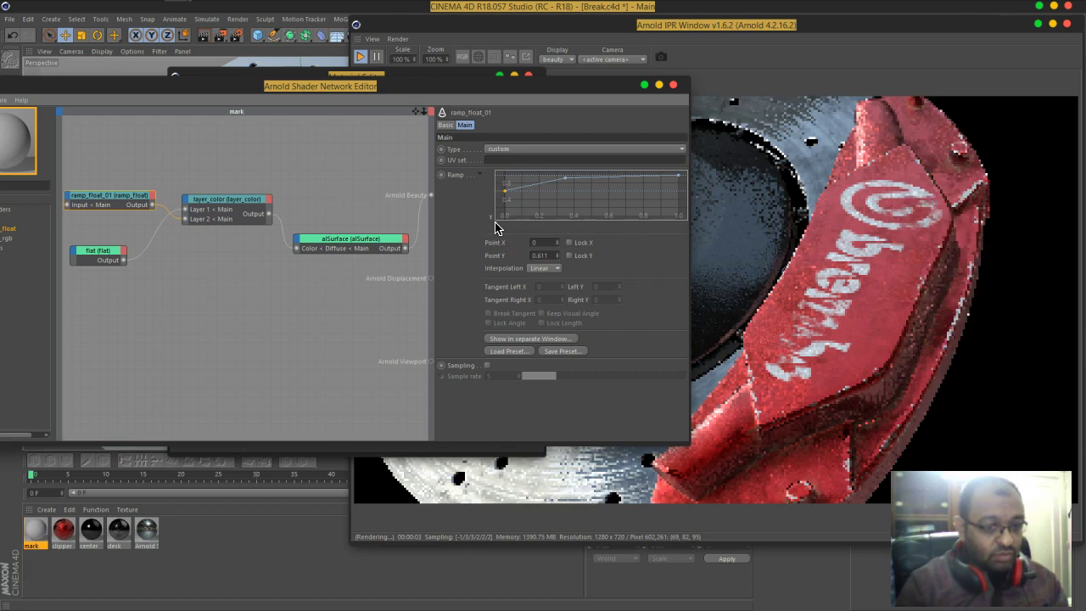
# - Load a different grunge mask texture into the image node from the Masks folder of the 2D Assets textures
pyautogui.moveTo(118, 228); pyautogui.dragTo(228, 250, button='middle')
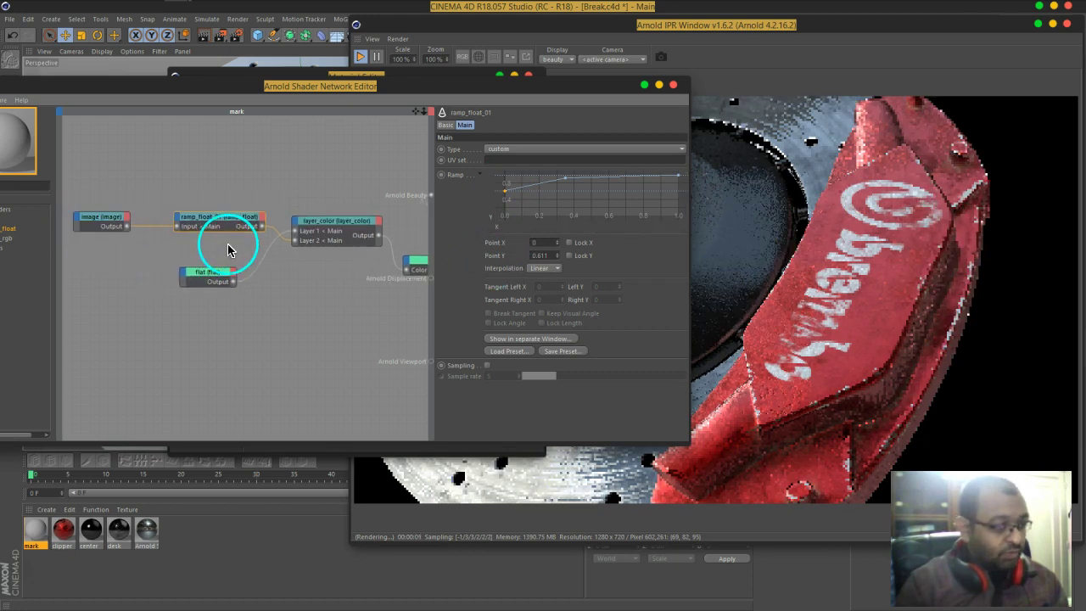
pyautogui.click(93, 225)
pyautogui.click(530, 125)
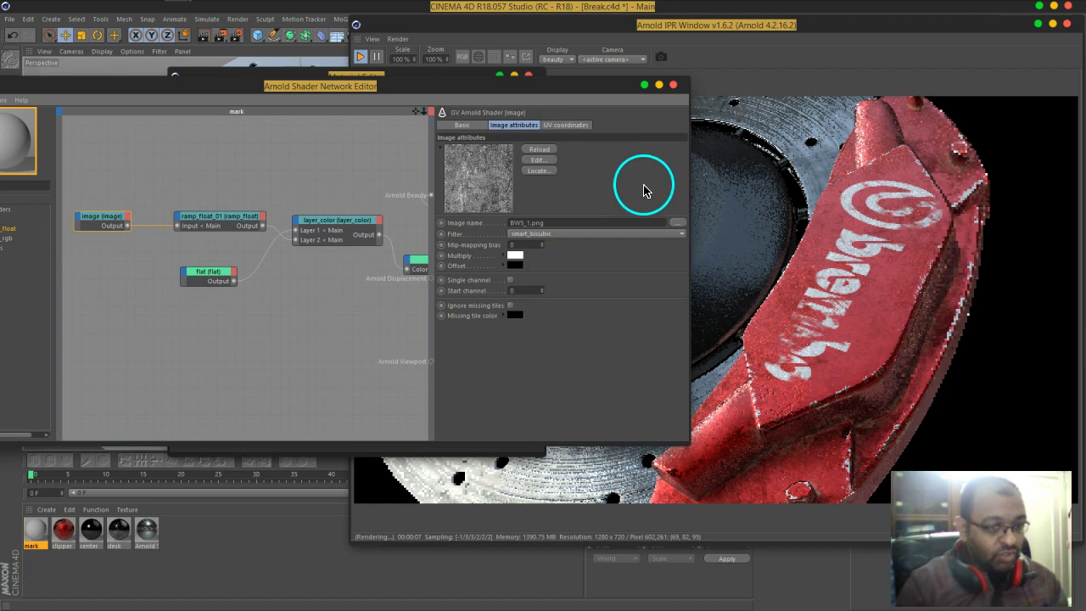
pyautogui.click(679, 225)
pyautogui.click(568, 281)
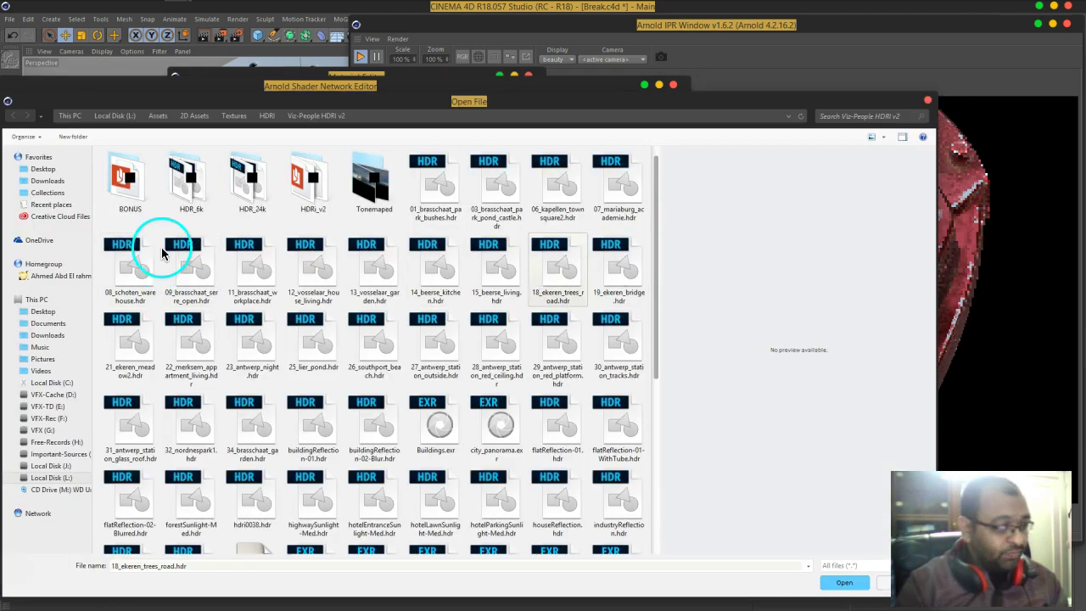
pyautogui.click(158, 115)
pyautogui.doubleClick(160, 227)
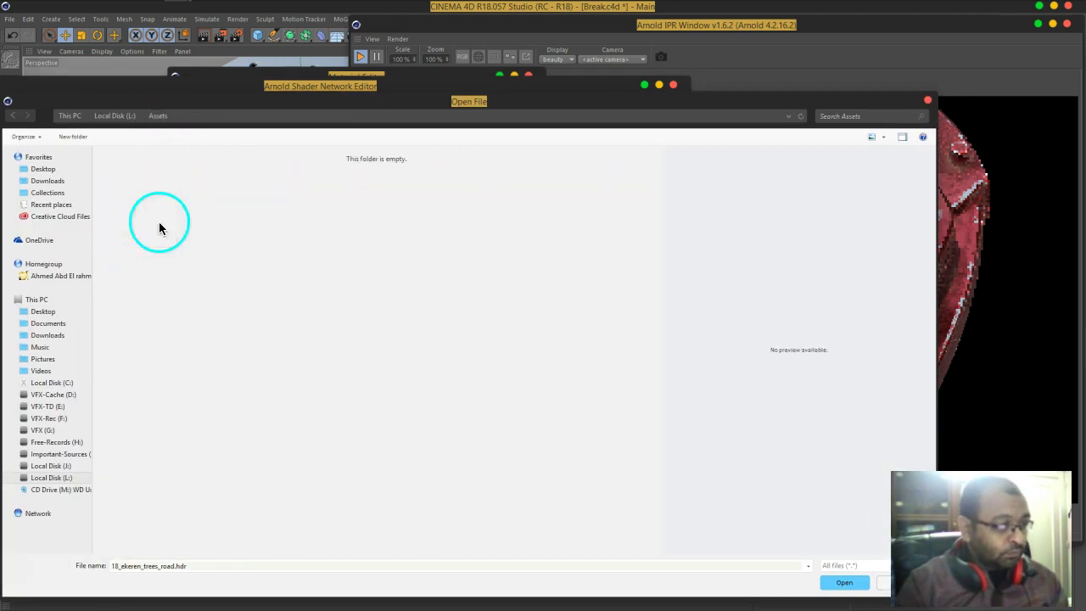
pyautogui.doubleClick(166, 203)
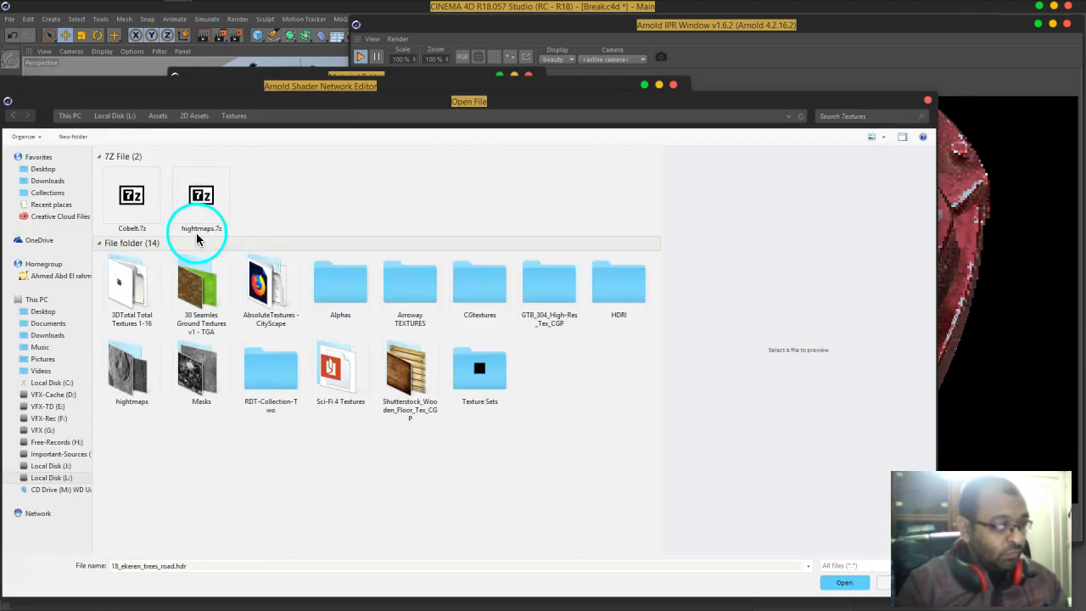
pyautogui.doubleClick(197, 382)
pyautogui.scroll(-5, 513, 327)
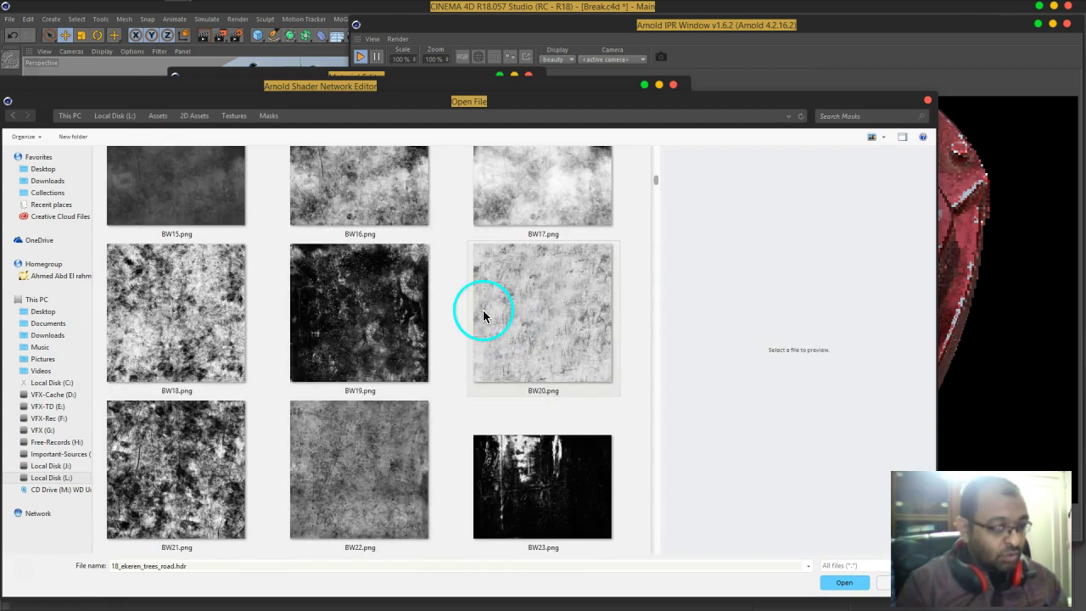
pyautogui.click(393, 432)
pyautogui.click(843, 582)
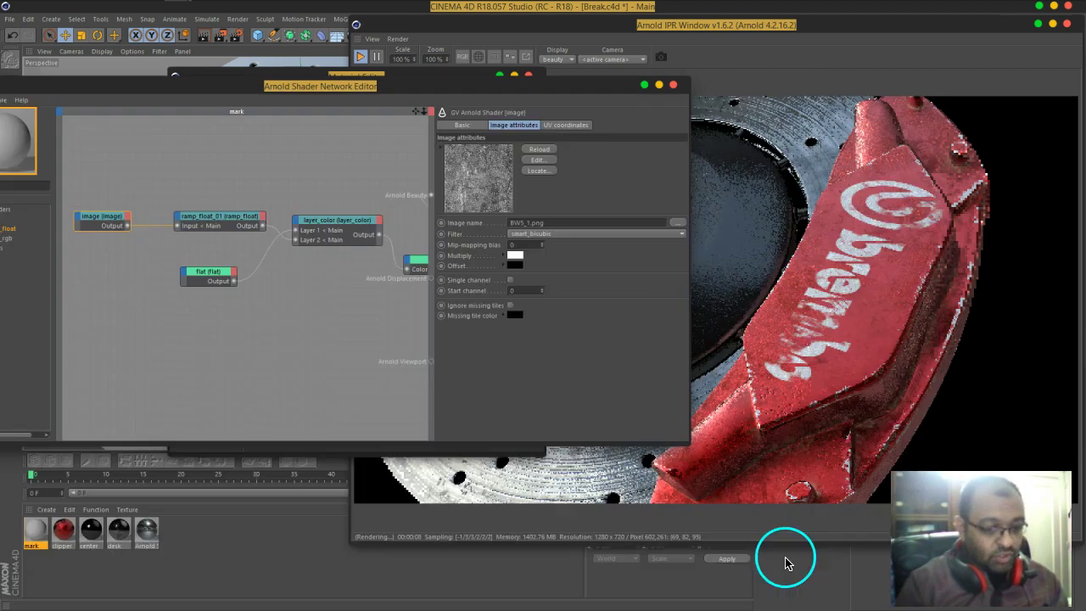
# - Load the BW18.png mask into the image node and lower the ramp_float_01 curve's start point to Y 0.333
pyautogui.click(540, 348)
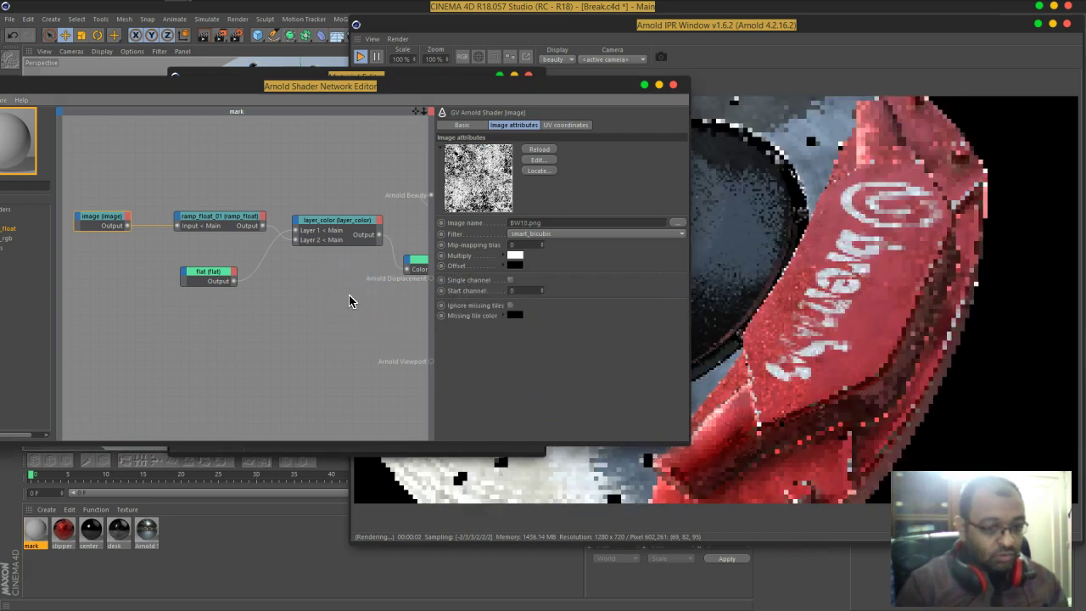
pyautogui.click(90, 218)
pyautogui.click(204, 216)
pyautogui.click(415, 235)
pyautogui.click(504, 196)
pyautogui.moveTo(504, 197); pyautogui.dragTo(503, 203)
pyautogui.click(246, 311)
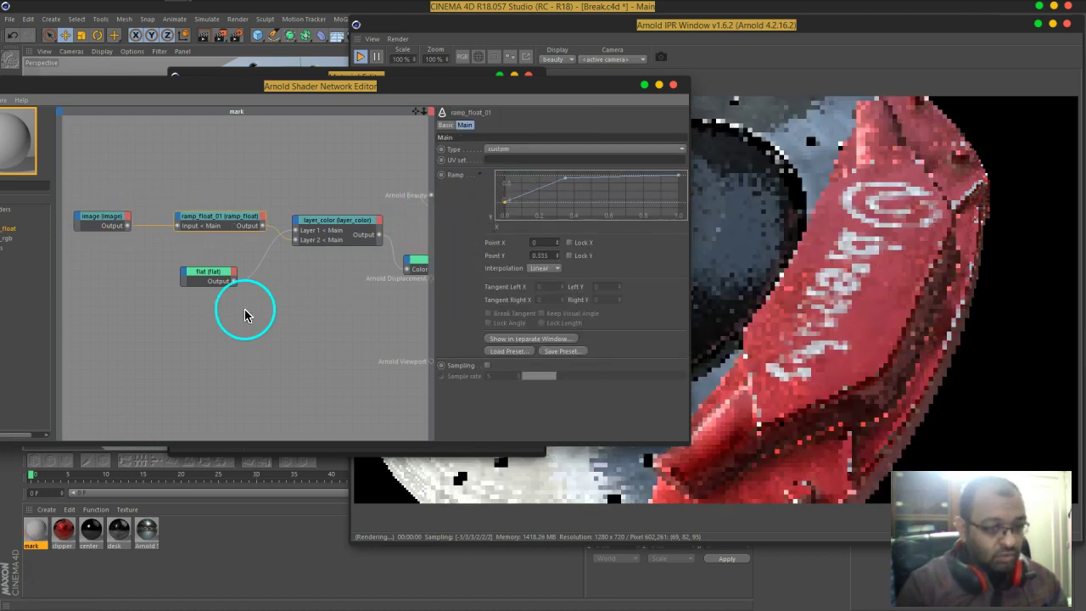
pyautogui.click(403, 266)
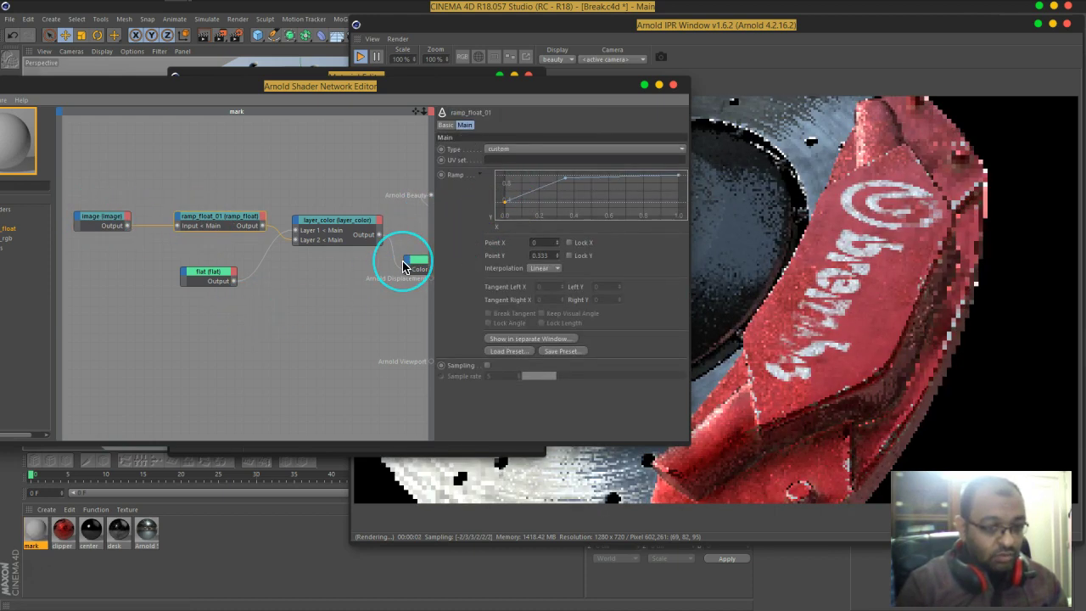
# - Restrict the Arnold IPR render to a region over the logo on the red caliper
pyautogui.click(494, 57)
pyautogui.moveTo(676, 164); pyautogui.dragTo(779, 311)
pyautogui.moveTo(853, 413); pyautogui.dragTo(872, 283)
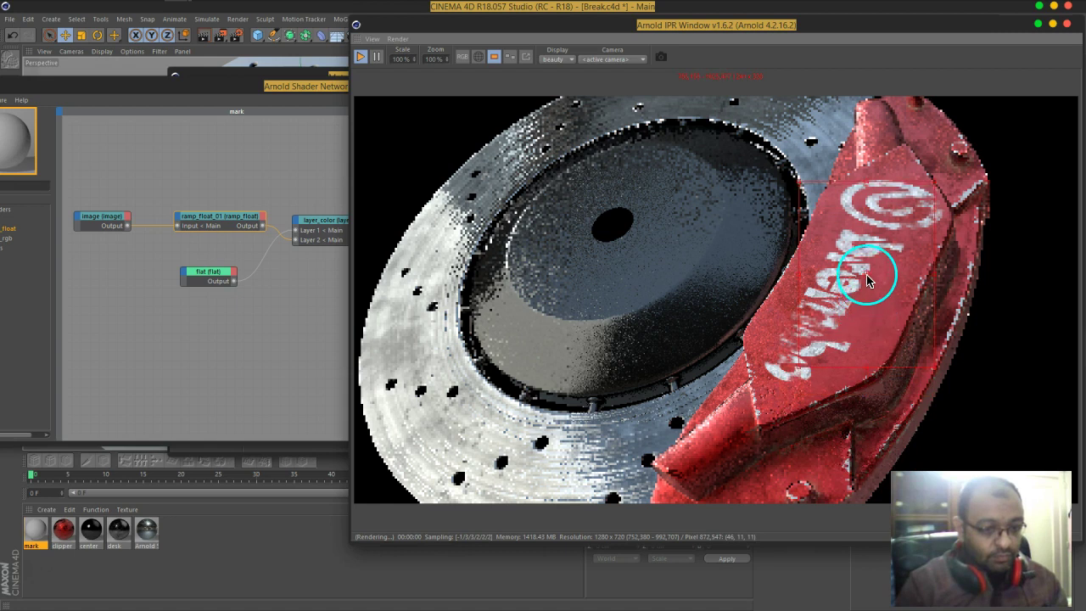
# - Add a bump2d node to the shader network just above the alSurface node
pyautogui.moveTo(317, 85); pyautogui.dragTo(443, 89)
pyautogui.moveTo(498, 226); pyautogui.dragTo(397, 205, button='middle')
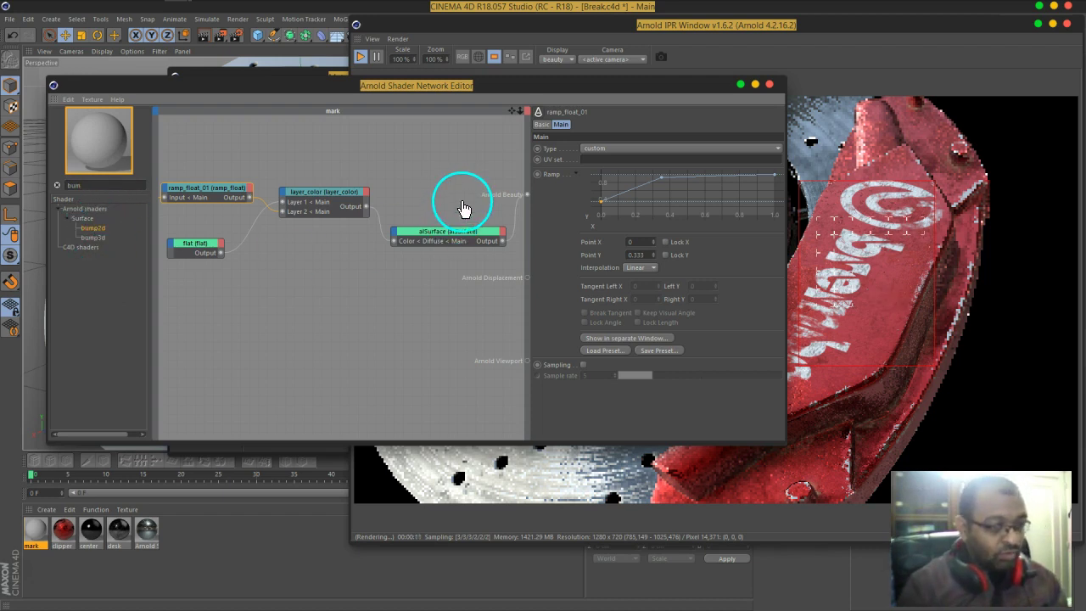
pyautogui.moveTo(463, 202); pyautogui.dragTo(452, 201)
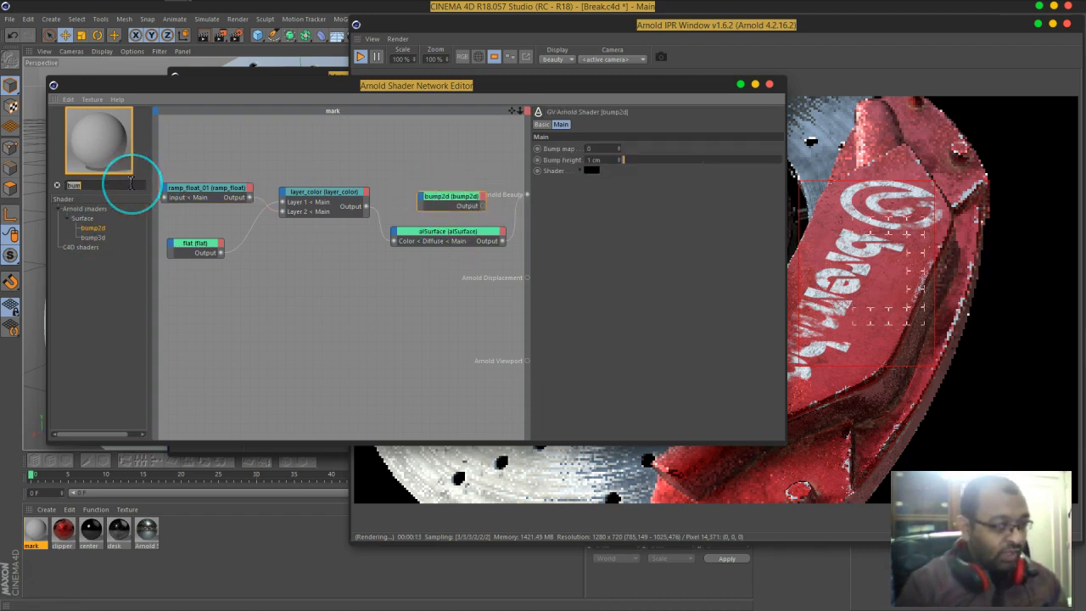
# - Add an alCellNoise node above bump2d and connect its output to Arnold Beauty
pyautogui.write('cel')
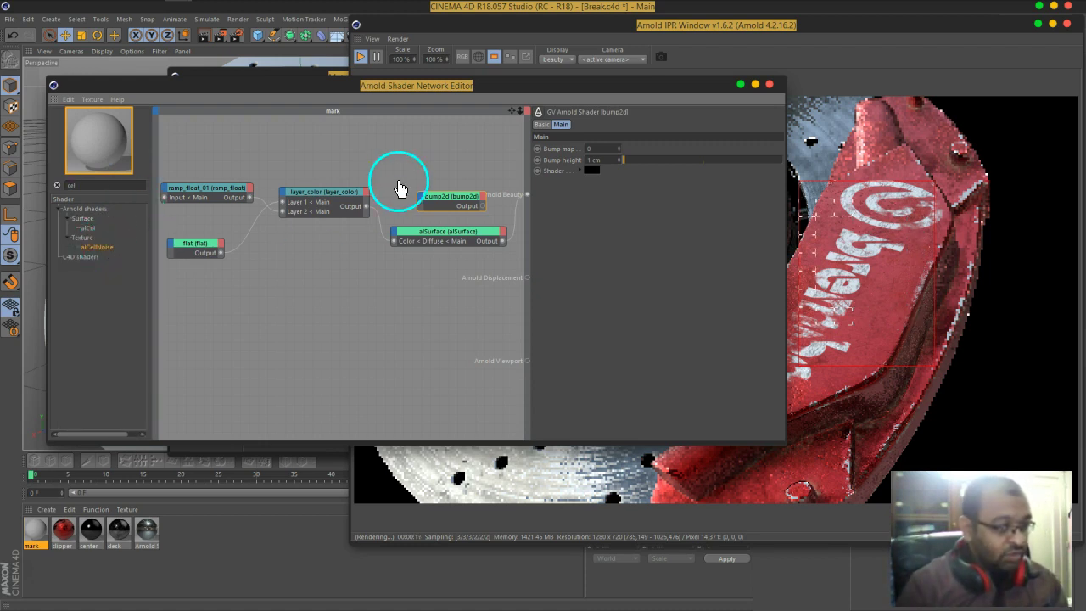
pyautogui.moveTo(400, 188); pyautogui.dragTo(413, 200)
pyautogui.moveTo(489, 184); pyautogui.dragTo(449, 185, button='middle')
pyautogui.moveTo(392, 183); pyautogui.dragTo(527, 194)
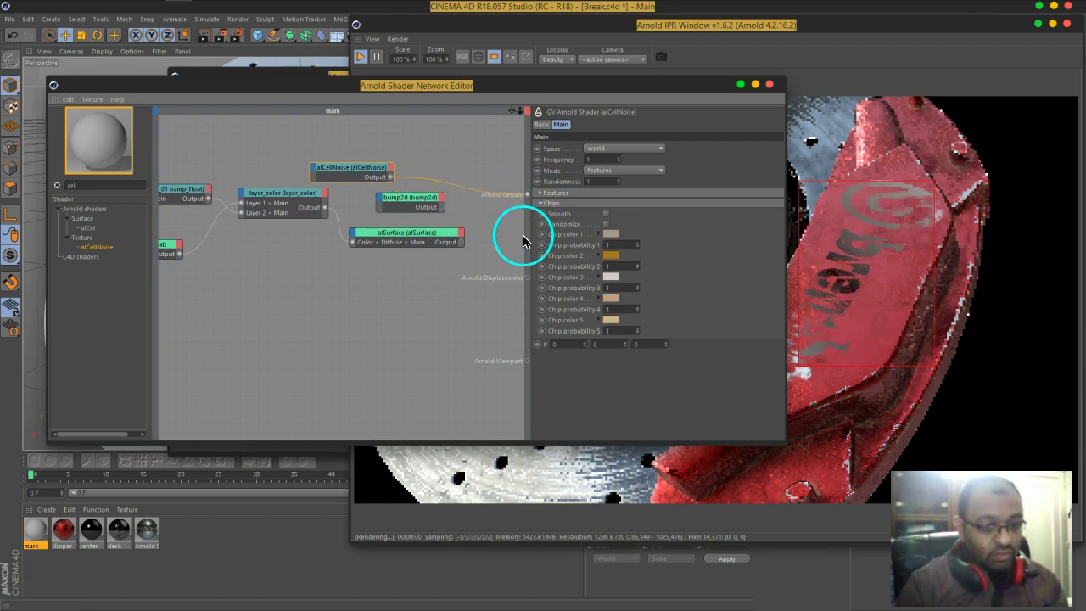
# - Set the alCellNoise node's frequency to 1000
pyautogui.click(608, 160)
pyautogui.write('20')
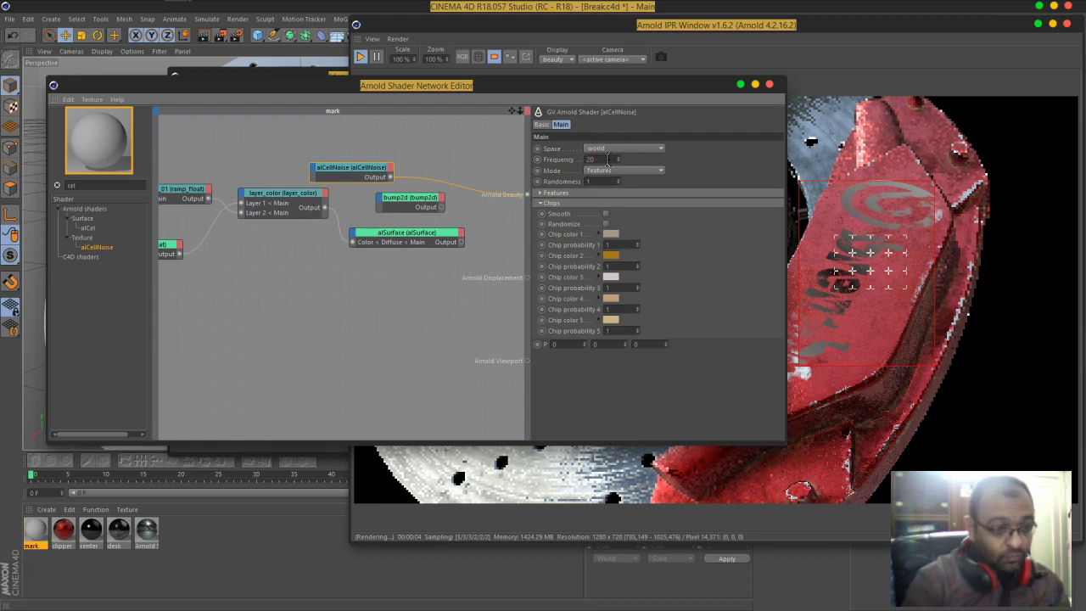
pyautogui.write('0')
pyautogui.press('Return')
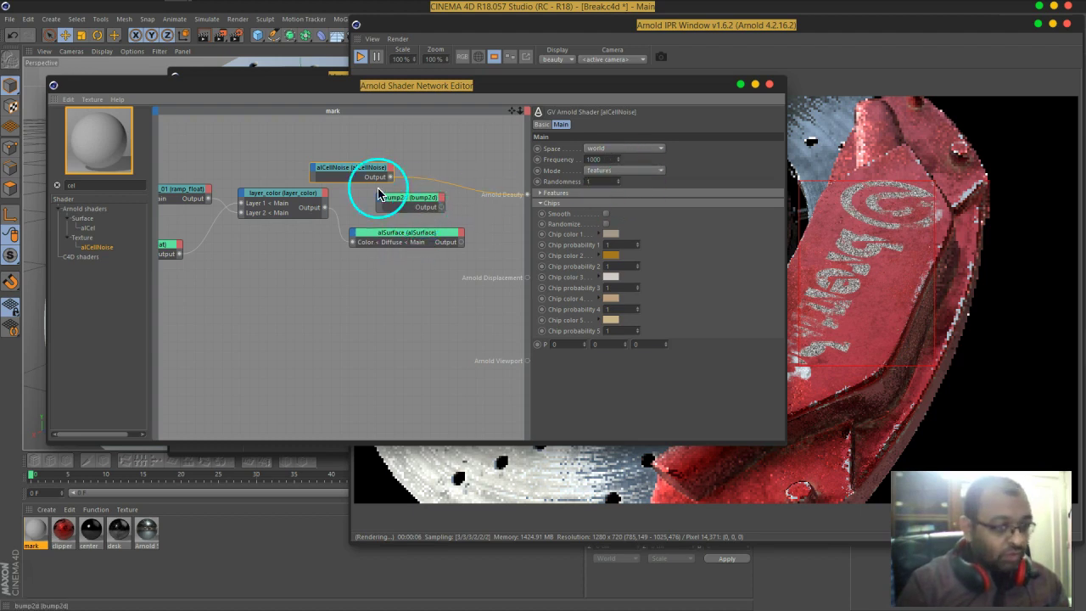
# - Space out the image, ramp_float_01 and alCellNoise nodes in the shader network
pyautogui.moveTo(306, 267); pyautogui.dragTo(408, 259, button='middle')
pyautogui.moveTo(170, 198); pyautogui.dragTo(190, 225)
pyautogui.moveTo(265, 201); pyautogui.dragTo(280, 194)
pyautogui.click(280, 193)
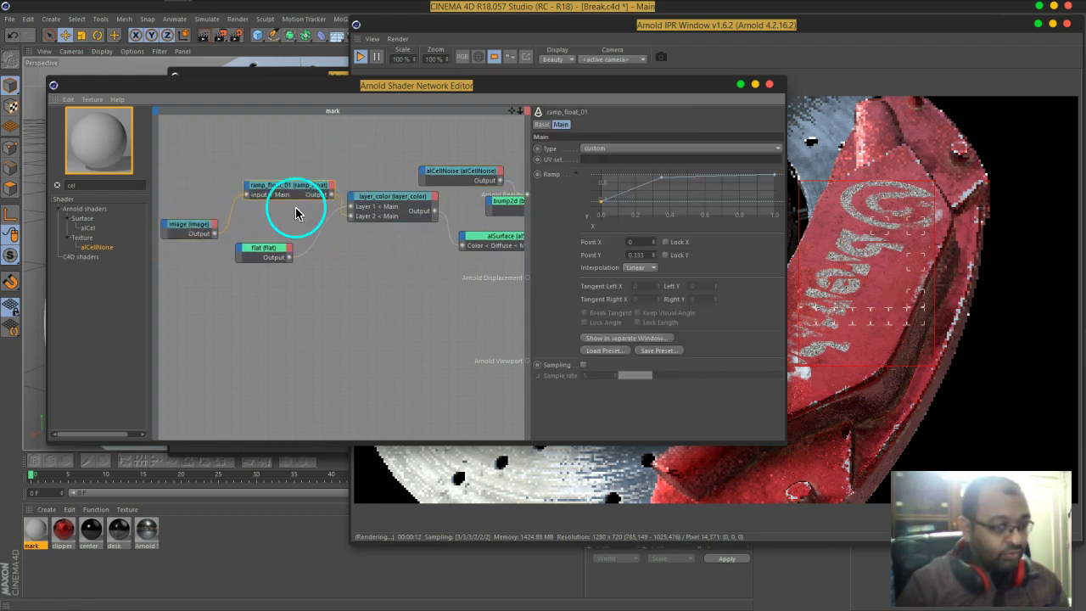
pyautogui.moveTo(435, 195); pyautogui.dragTo(405, 205, button='middle')
pyautogui.moveTo(430, 183); pyautogui.dragTo(417, 162)
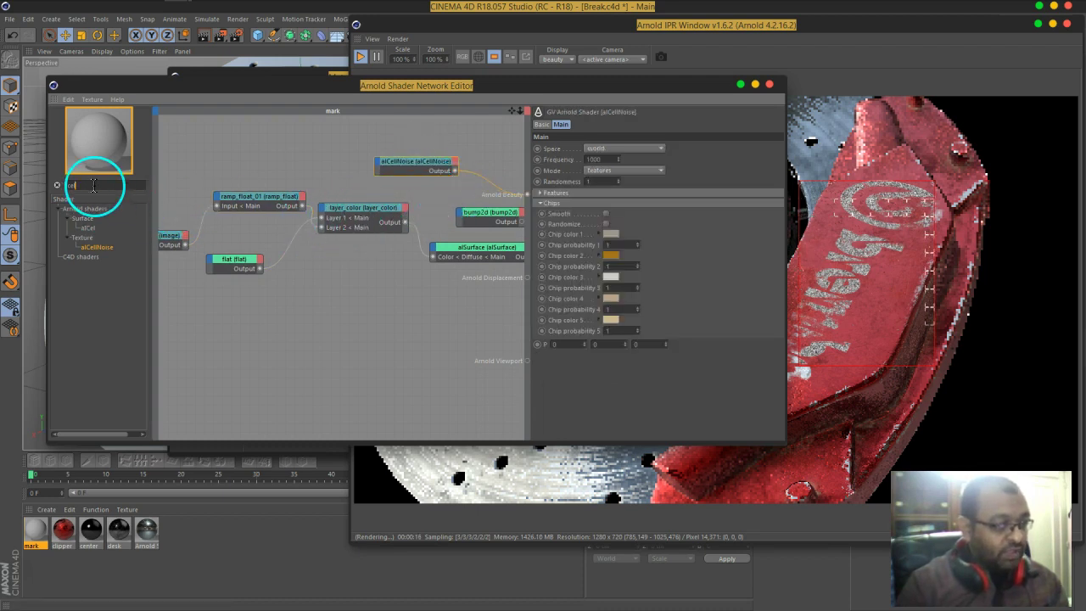
# - Add a second layer_color node between alCellNoise and alSurface and move bump2d clear of it
pyautogui.write('lay')
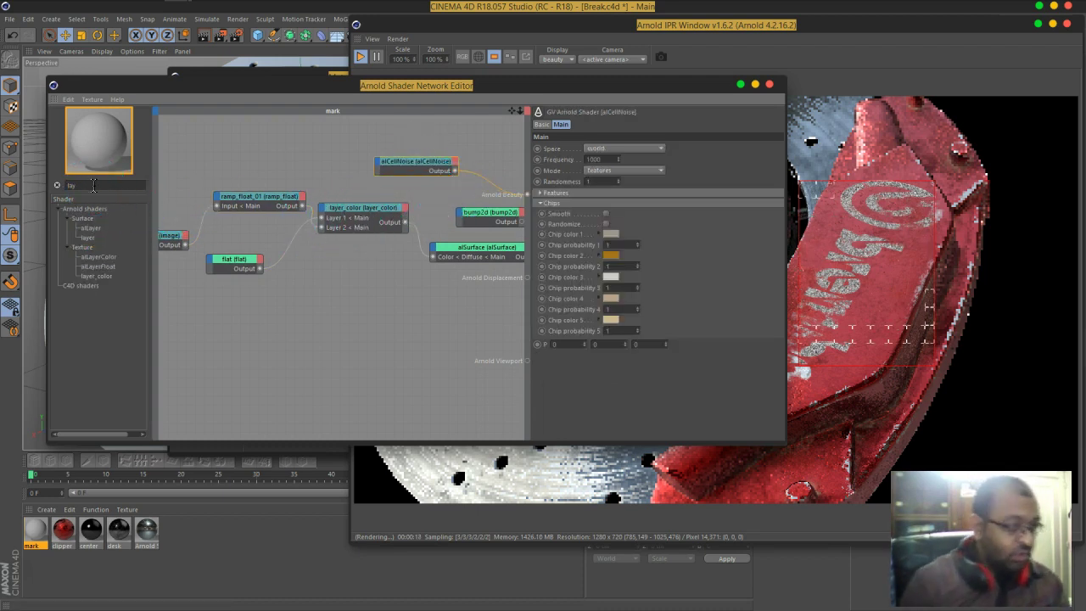
pyautogui.moveTo(106, 277); pyautogui.dragTo(370, 263)
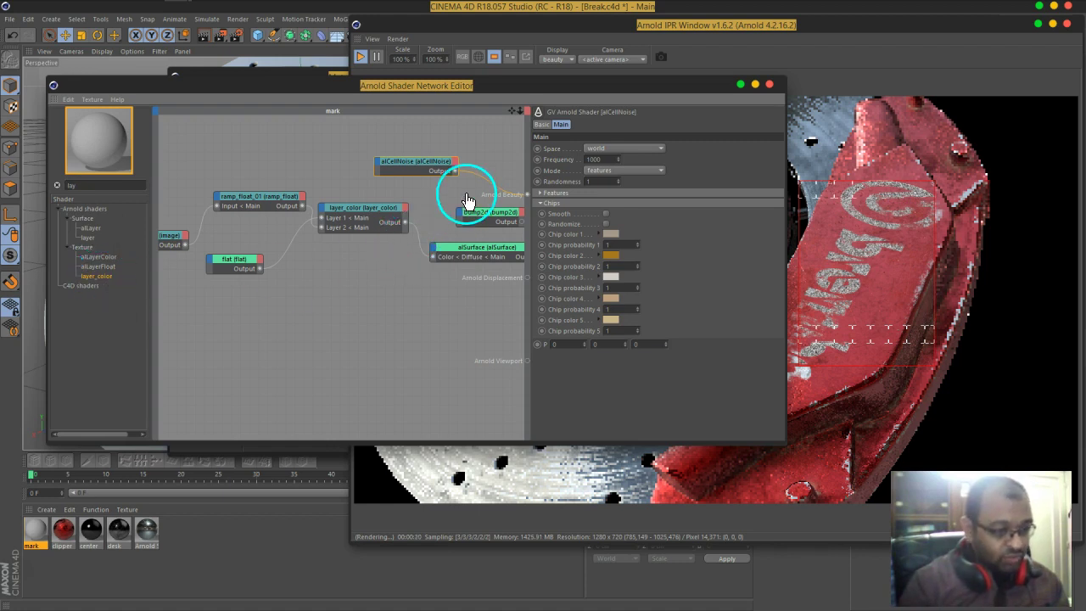
pyautogui.moveTo(466, 194); pyautogui.dragTo(467, 194)
pyautogui.moveTo(480, 226); pyautogui.dragTo(351, 224, button='middle')
pyautogui.moveTo(375, 196); pyautogui.dragTo(471, 156)
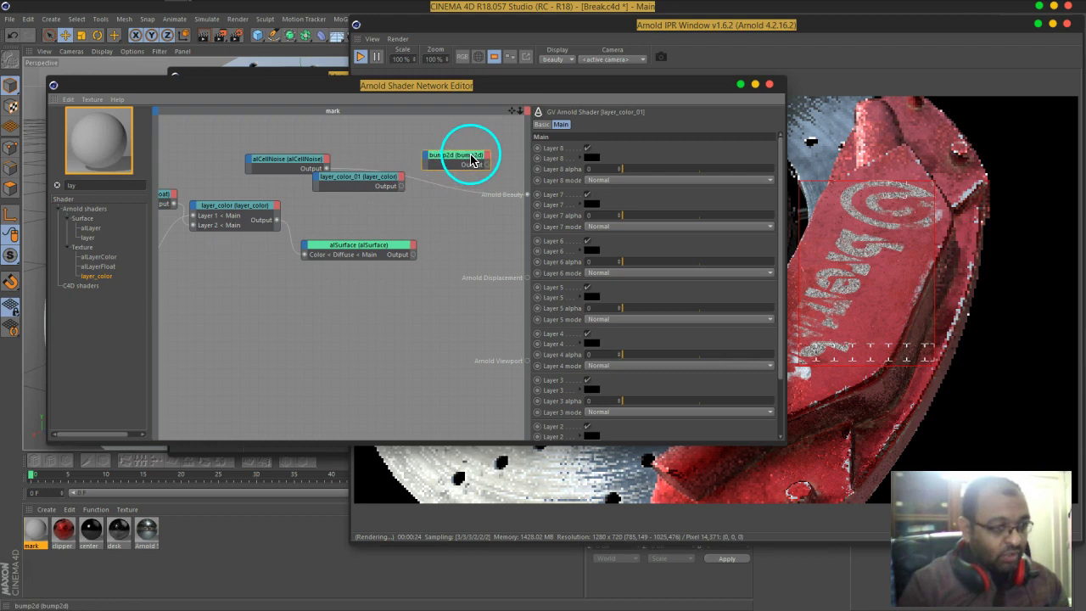
pyautogui.moveTo(364, 187); pyautogui.dragTo(371, 208)
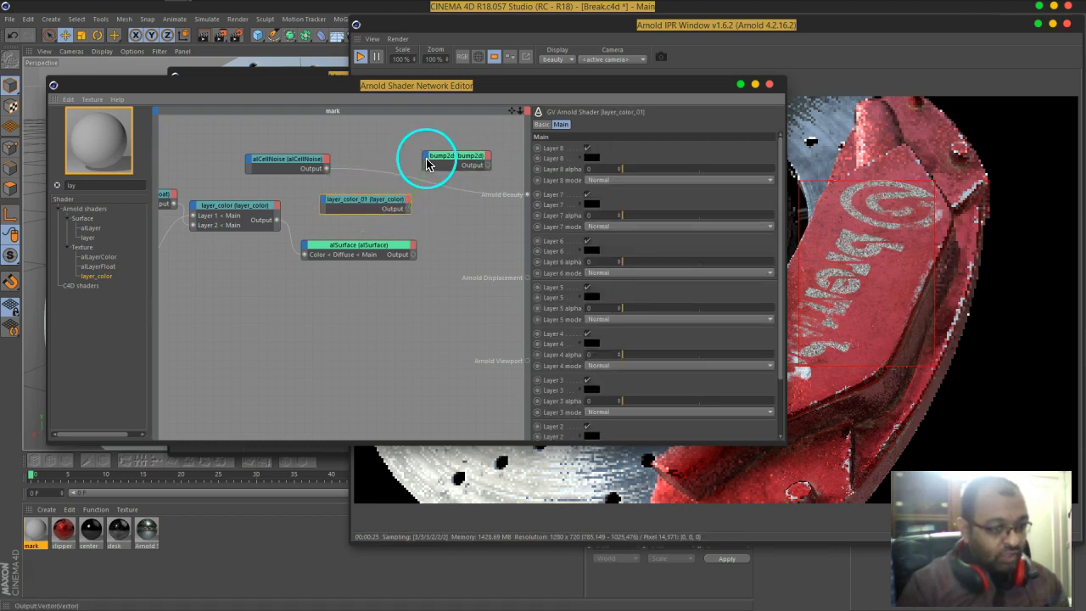
# - Connect the new layer_color output to bump2d's Bump map and the alSurface output to its Shader input
pyautogui.moveTo(427, 161); pyautogui.dragTo(431, 163)
pyautogui.moveTo(451, 170)
pyautogui.click(491, 169)
pyautogui.moveTo(386, 207); pyautogui.dragTo(339, 141)
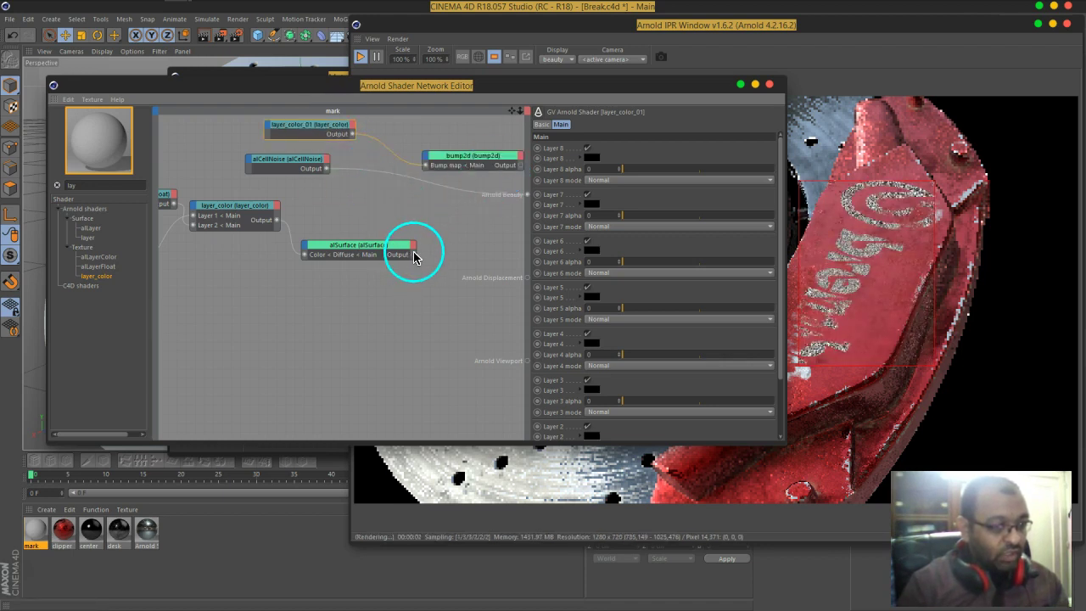
pyautogui.click(427, 161)
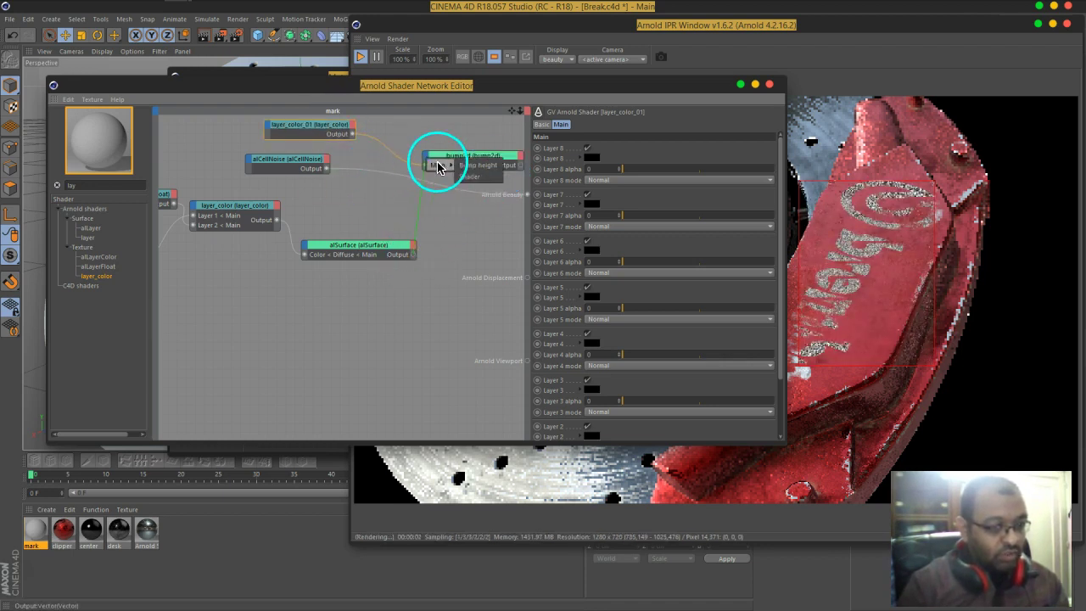
pyautogui.click(473, 185)
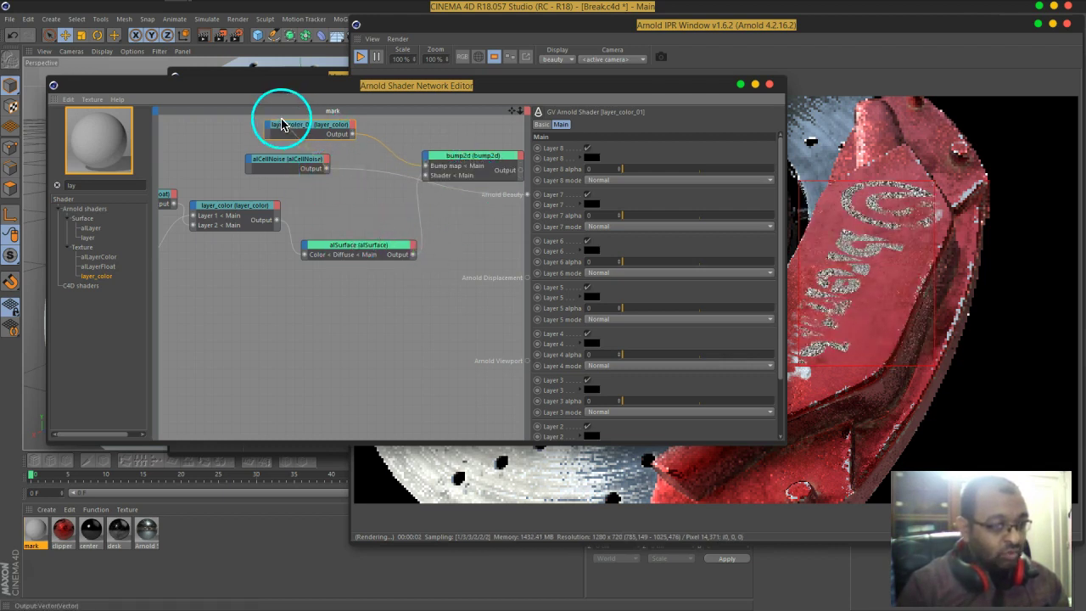
# - Connect alCellNoise to Layer 2 and the image node's output to Layer 1 of the second layer_color node
pyautogui.click(270, 129)
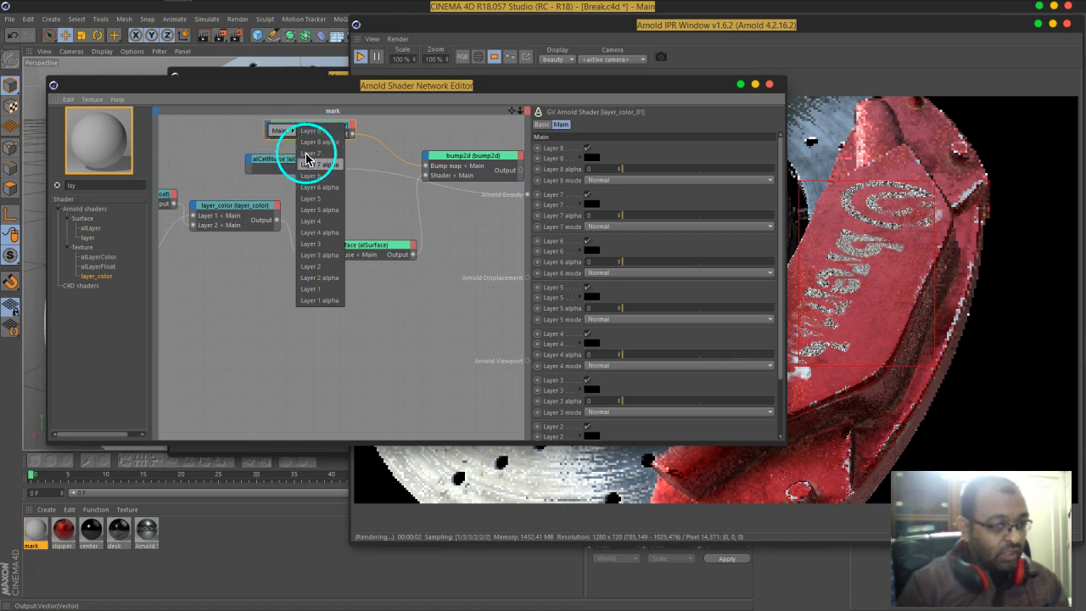
pyautogui.click(310, 267)
pyautogui.moveTo(259, 151); pyautogui.dragTo(355, 198, button='middle')
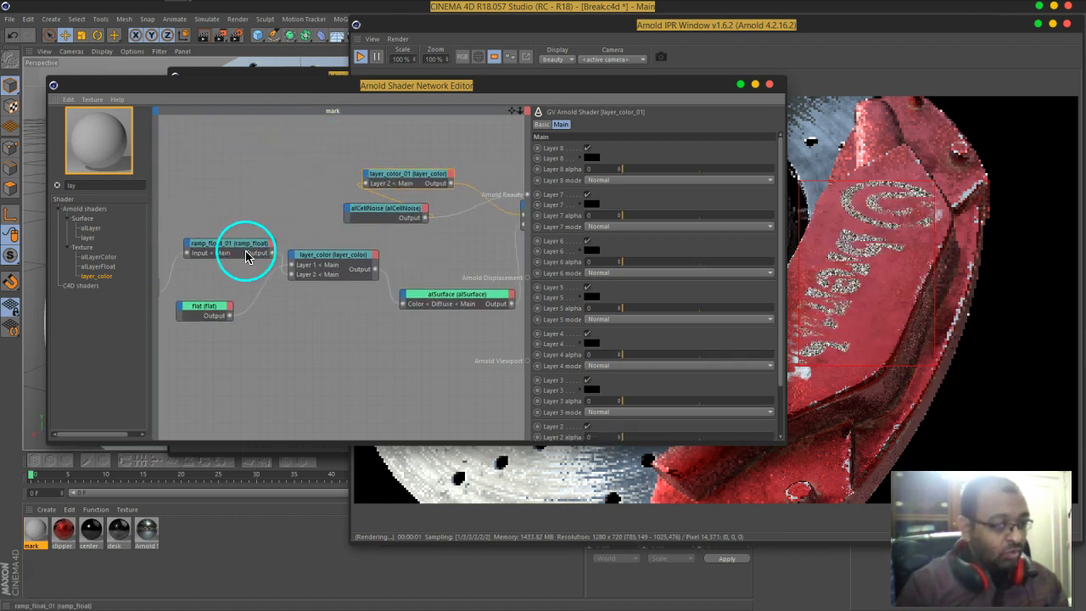
pyautogui.moveTo(222, 227); pyautogui.dragTo(288, 223, button='middle')
pyautogui.moveTo(213, 281); pyautogui.dragTo(209, 160)
pyautogui.moveTo(362, 187); pyautogui.dragTo(336, 197, button='middle')
pyautogui.moveTo(361, 202); pyautogui.dragTo(458, 329)
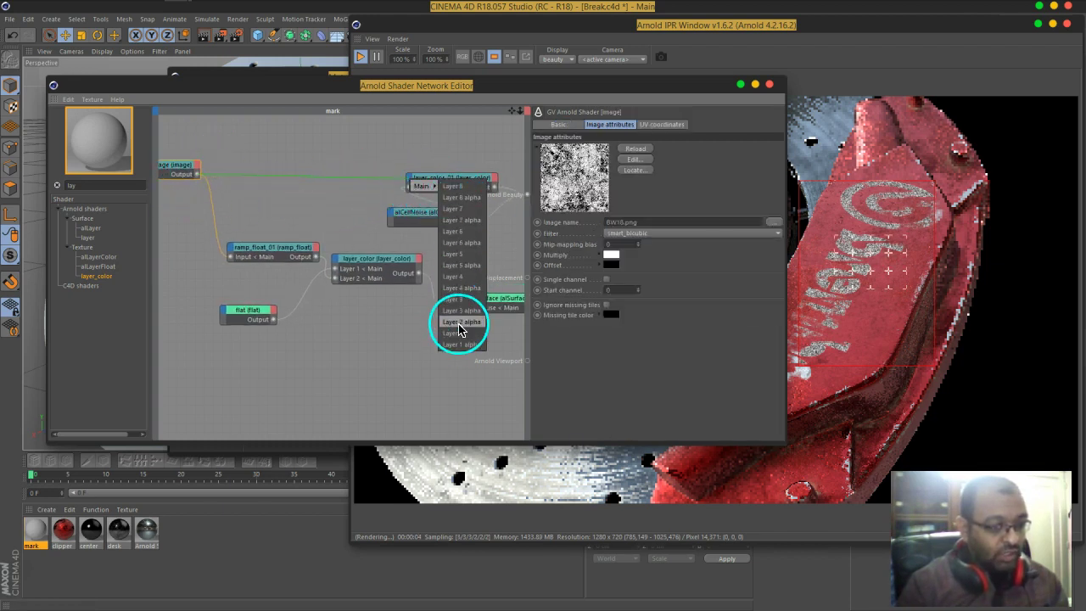
pyautogui.click(459, 333)
# - Set the Layer 1 alpha and Layer 2 alpha of layer_color_01 to 1
pyautogui.click(460, 181)
pyautogui.moveTo(489, 219); pyautogui.dragTo(339, 202, button='middle')
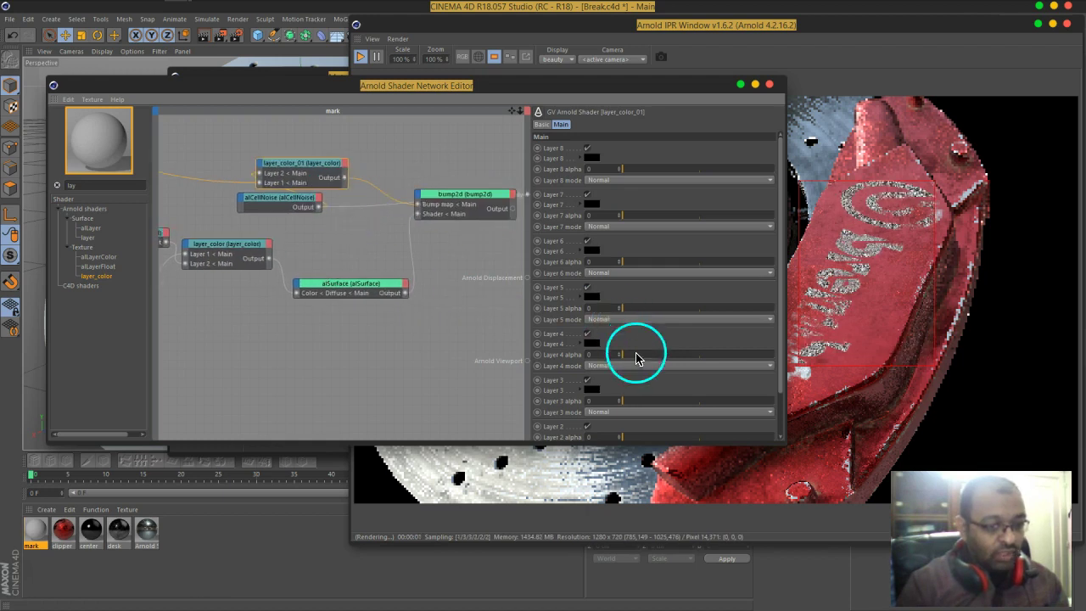
pyautogui.moveTo(645, 382); pyautogui.dragTo(679, 171, button='middle')
pyautogui.moveTo(624, 390); pyautogui.dragTo(957, 395)
pyautogui.moveTo(407, 194); pyautogui.dragTo(350, 217, button='middle')
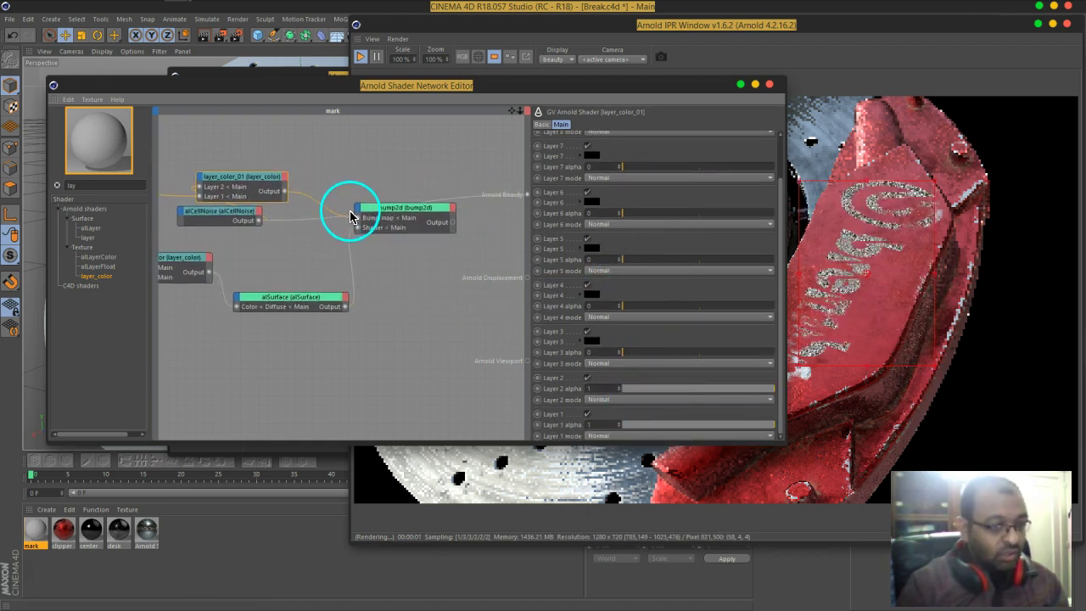
# - Connect layer_color_01 to Arnold Beauty and set its Layer 2 mode to Average after trying Lighten
pyautogui.moveTo(343, 179); pyautogui.dragTo(524, 200)
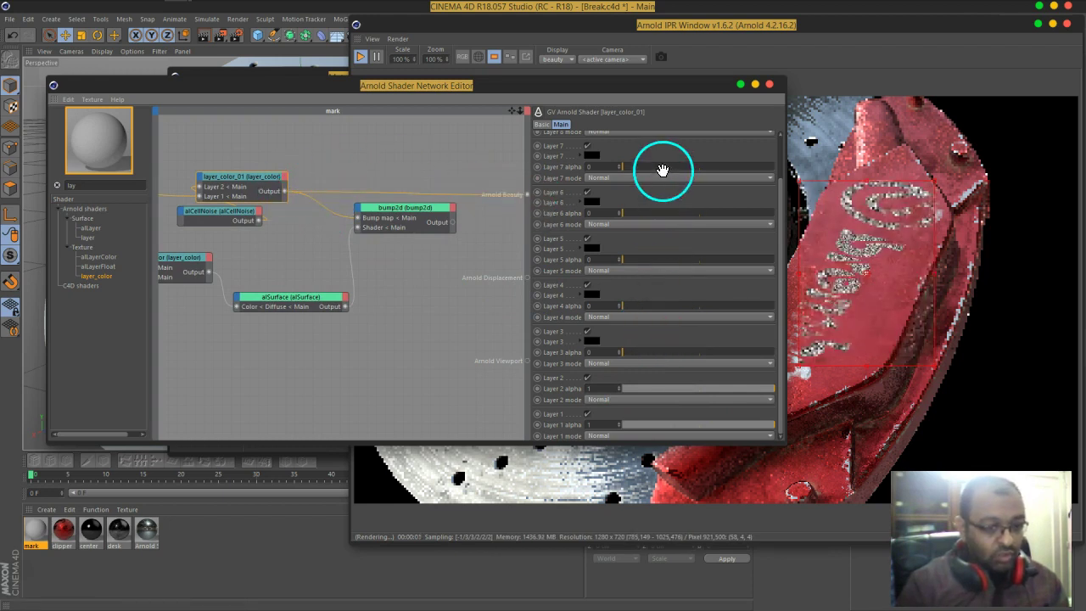
pyautogui.click(608, 400)
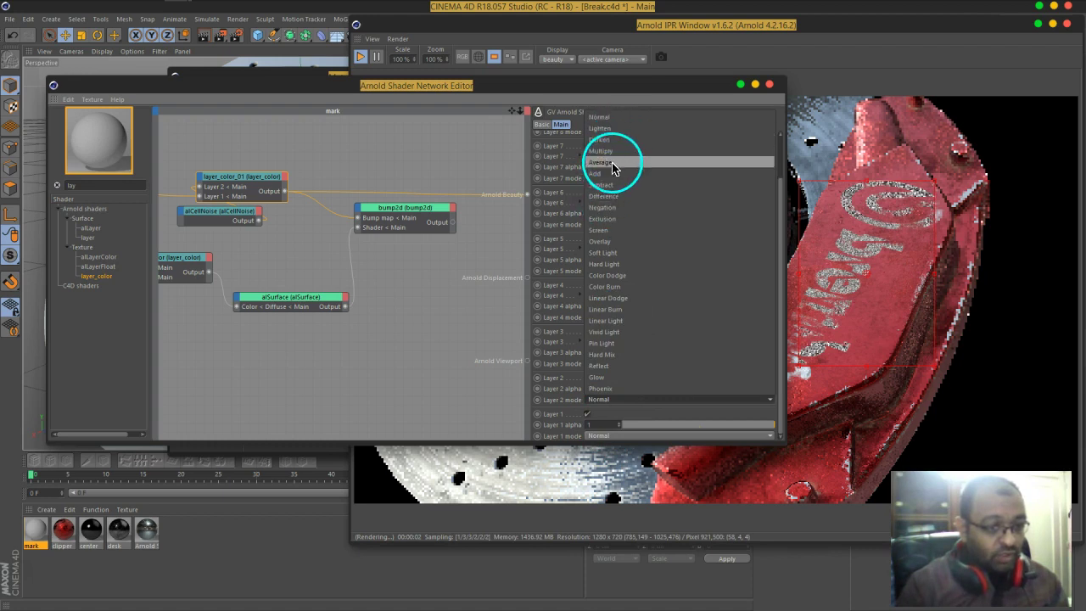
pyautogui.click(611, 133)
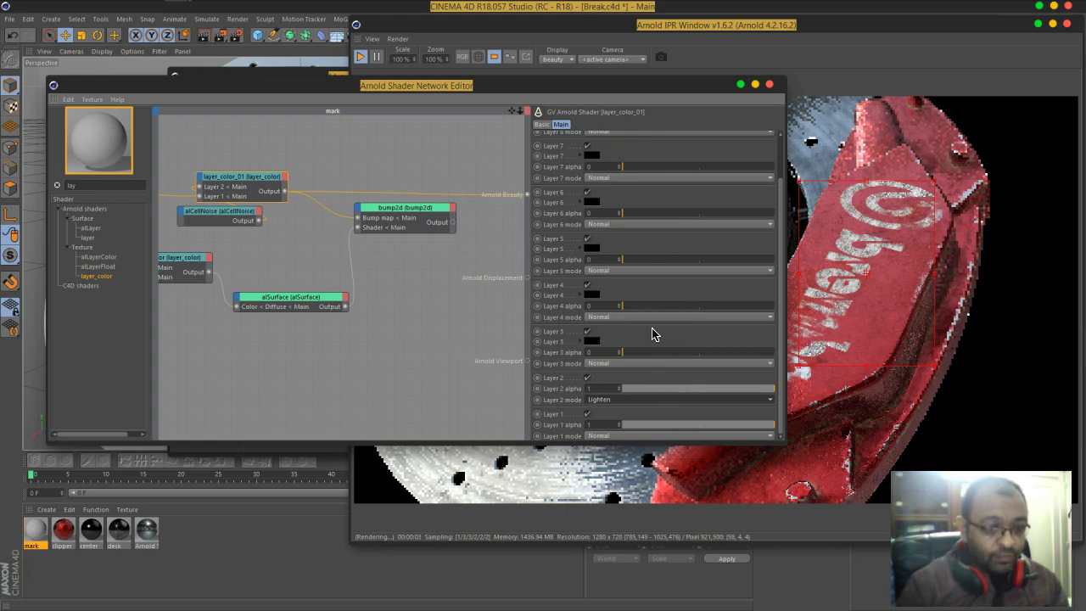
pyautogui.click(601, 421)
pyautogui.click(607, 401)
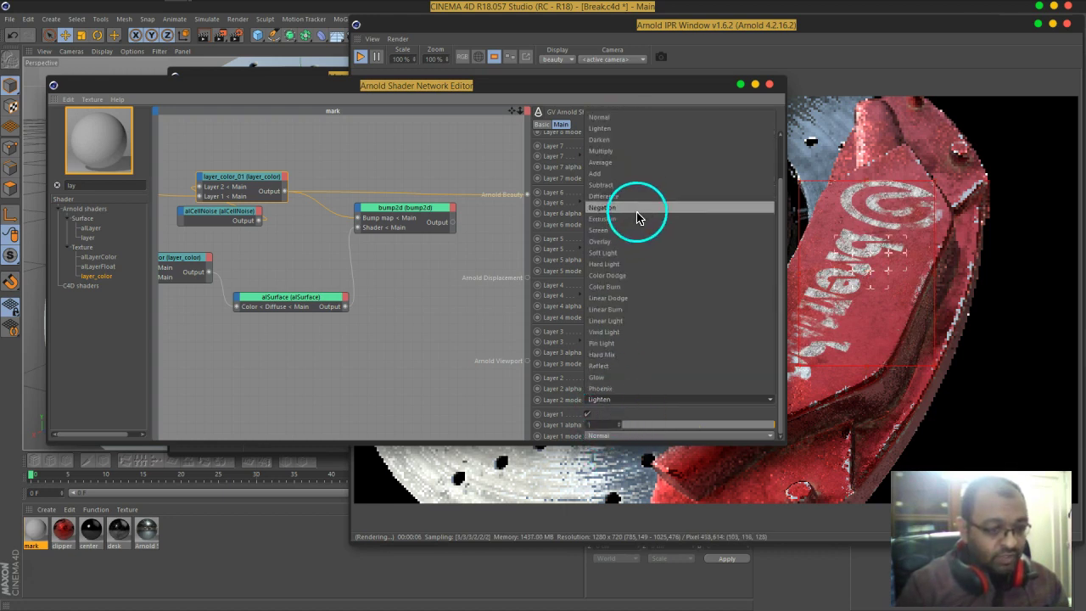
pyautogui.click(603, 166)
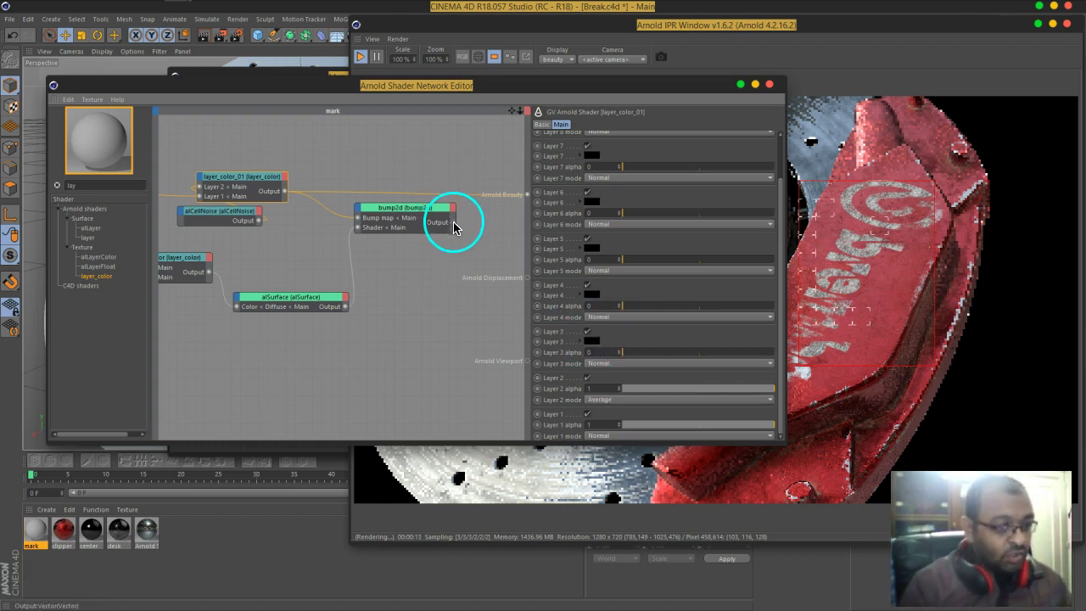
# - Connect the bump2d output to Arnold Beauty and set its bump height to 0.1 cm
pyautogui.moveTo(527, 199); pyautogui.dragTo(527, 195)
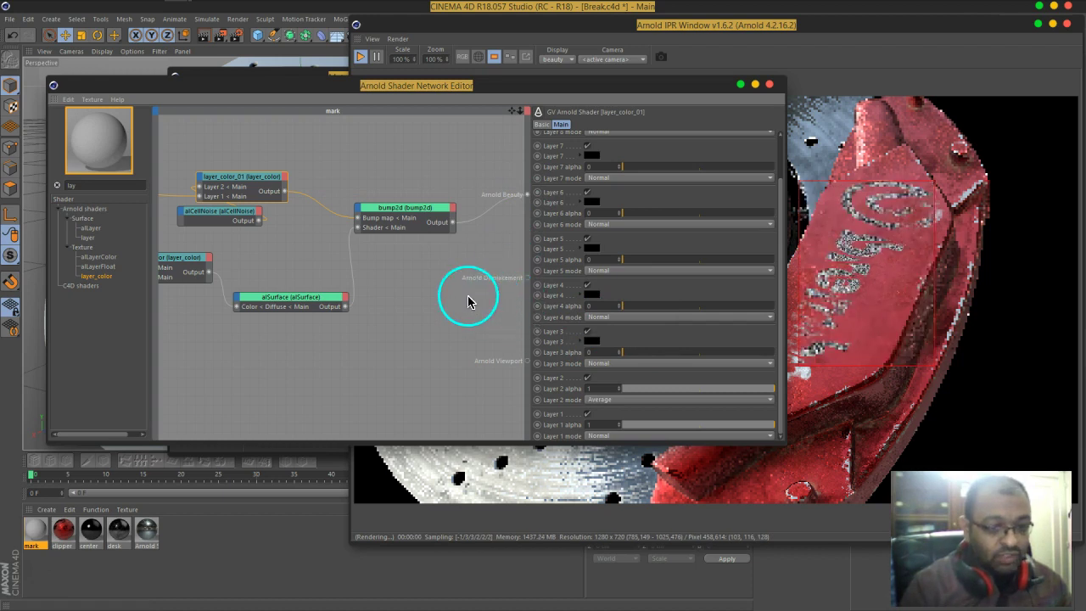
pyautogui.click(399, 213)
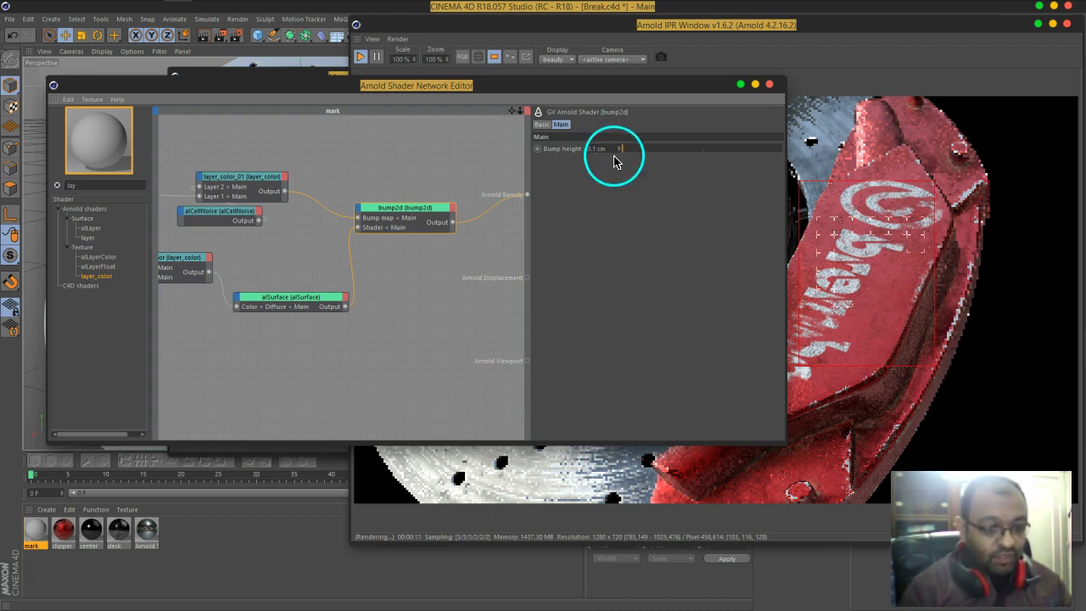
# - Set the alSurface node's Specular 1 roughness to 0.22
pyautogui.moveTo(620, 93); pyautogui.dragTo(249, 172)
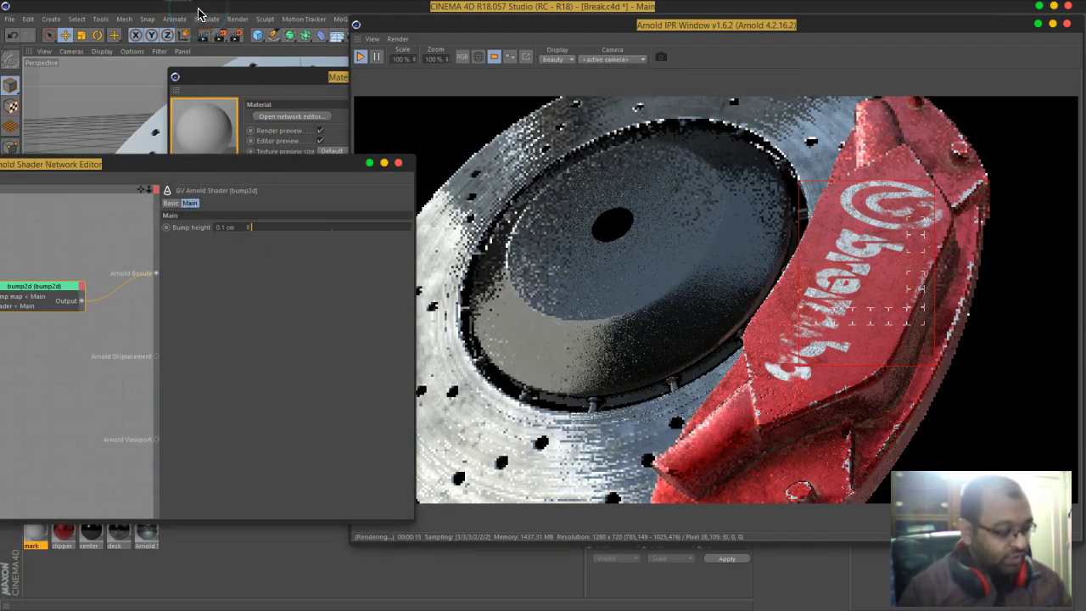
pyautogui.click(533, 167)
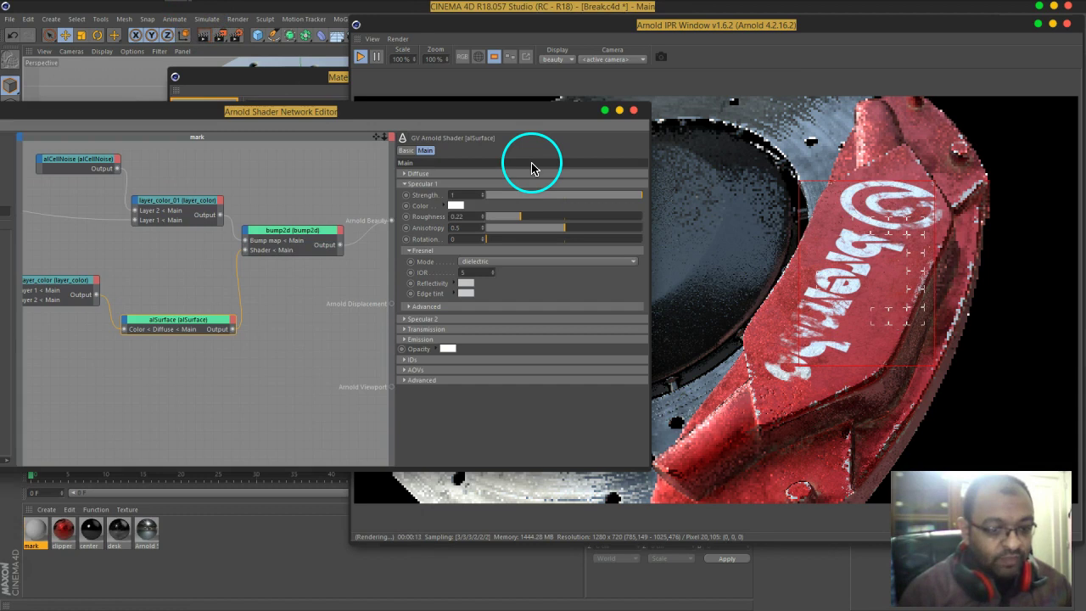